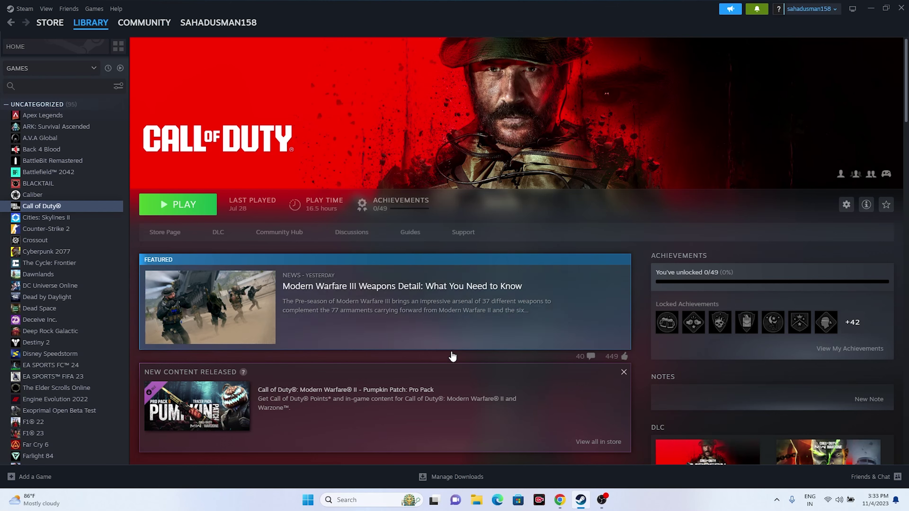
# Step: Bring up the computer's power options to find the Restart command
pyautogui.click(308, 500)
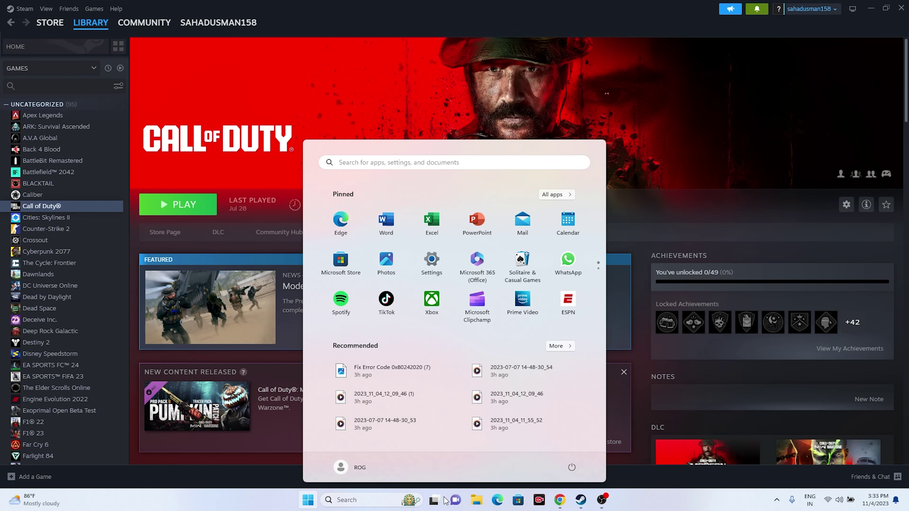
pyautogui.click(571, 467)
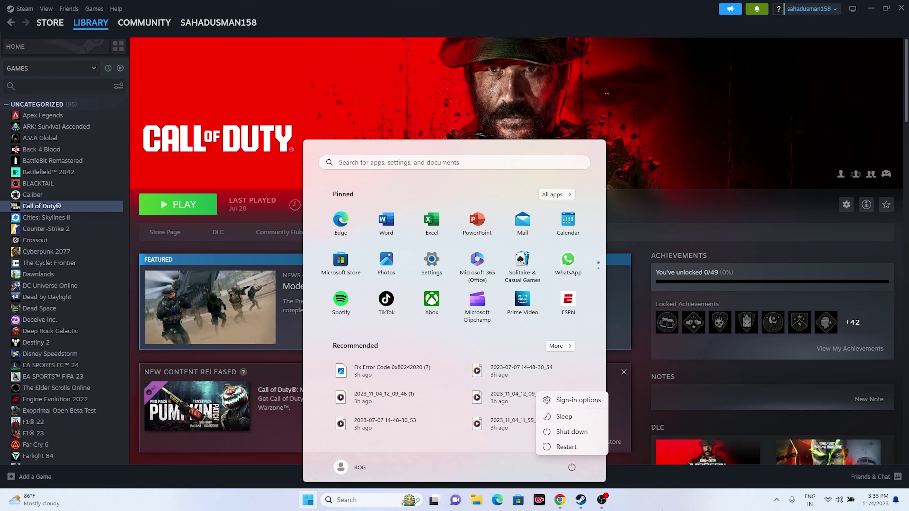
pyautogui.click(565, 447)
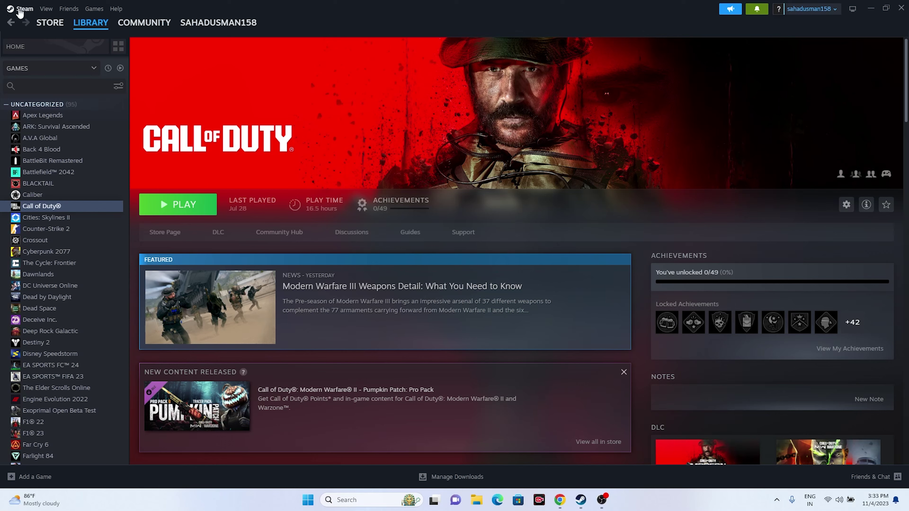
# Step: Try to exit Steam and reopen it from its desktop shortcut
pyautogui.click(24, 8)
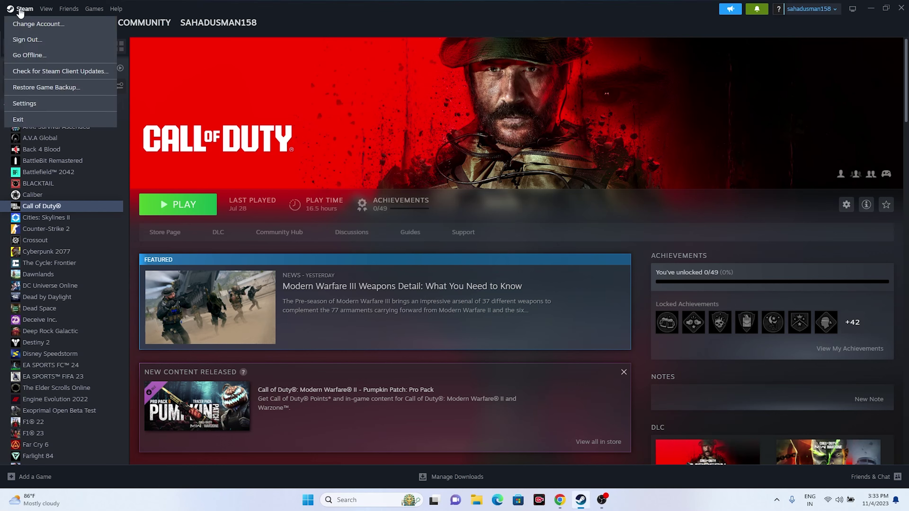
pyautogui.click(54, 123)
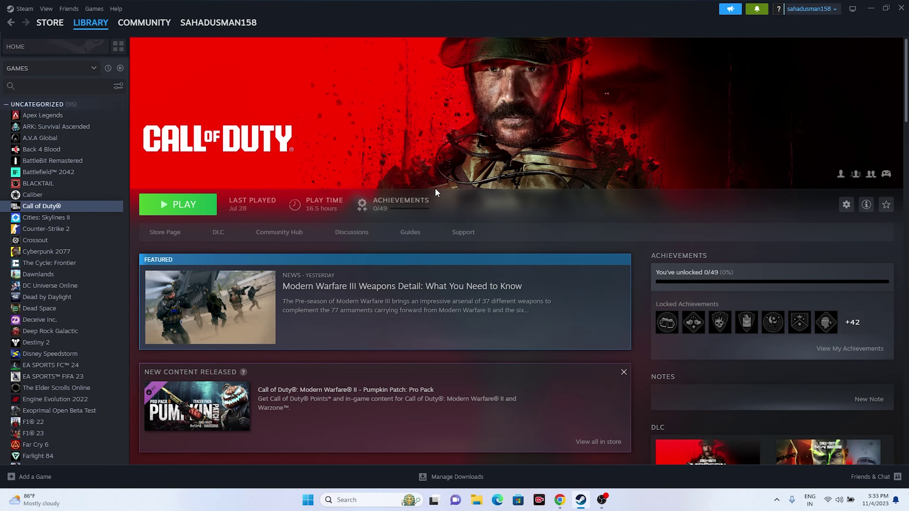
pyautogui.click(870, 7)
pyautogui.doubleClick(86, 26)
# Step: Browse to the installed files of Call of Duty® from its Steam properties and maximize the Call of Duty HQ folder window
pyautogui.rightClick(60, 211)
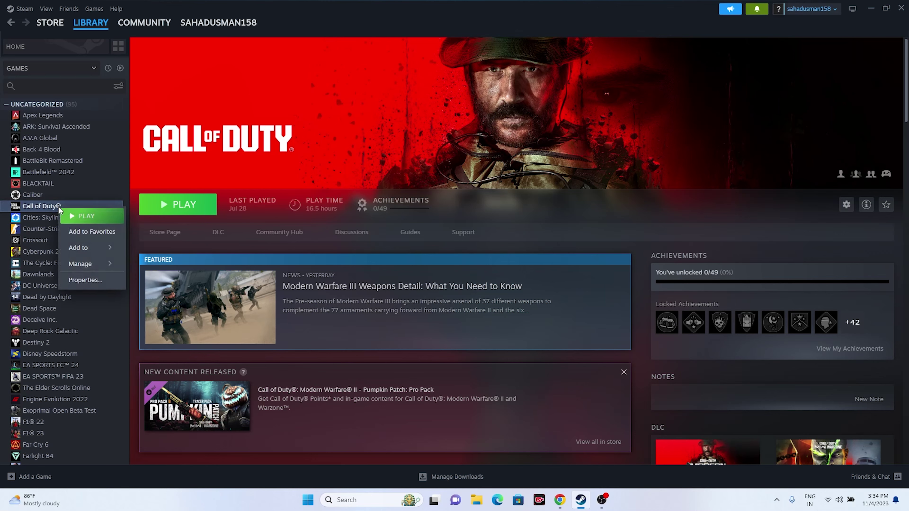
pyautogui.click(70, 279)
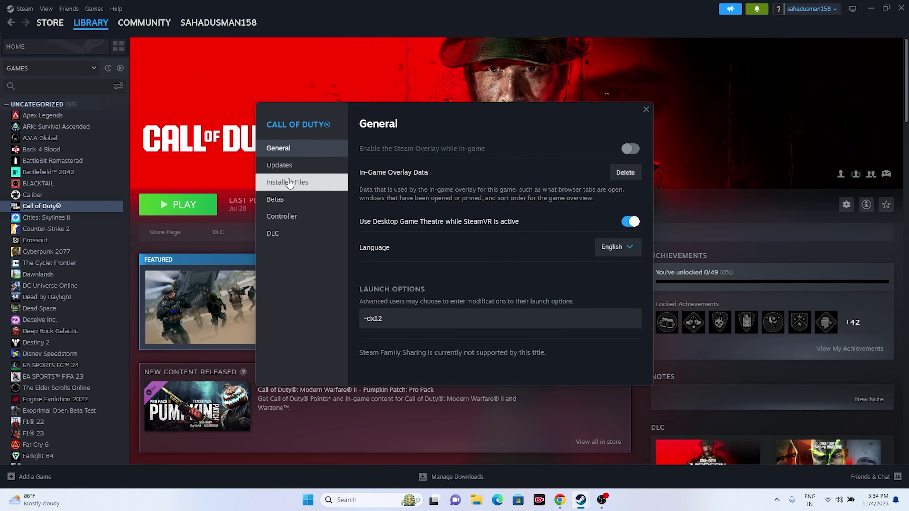
pyautogui.click(290, 184)
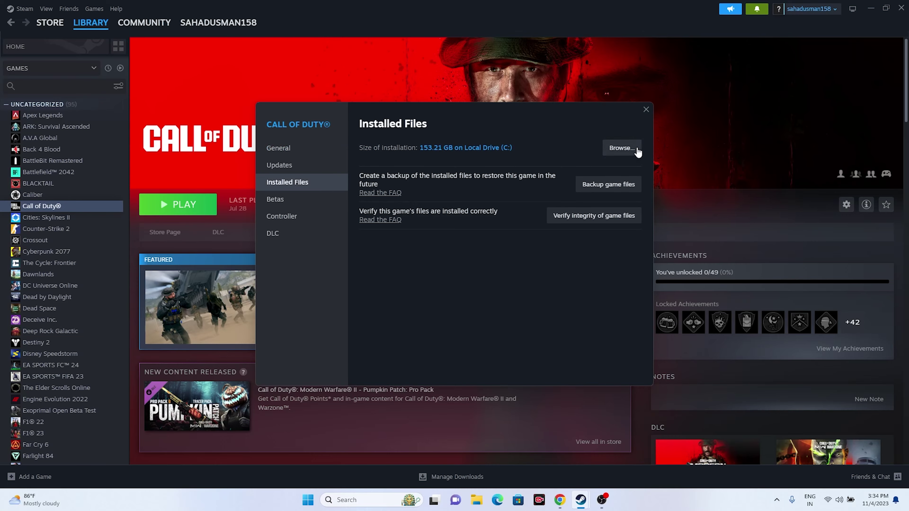
pyautogui.click(708, 131)
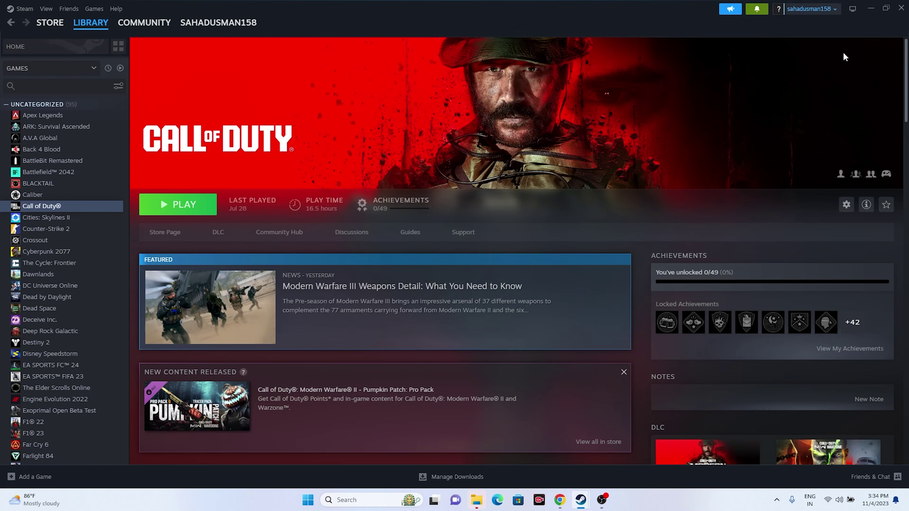
pyautogui.click(871, 8)
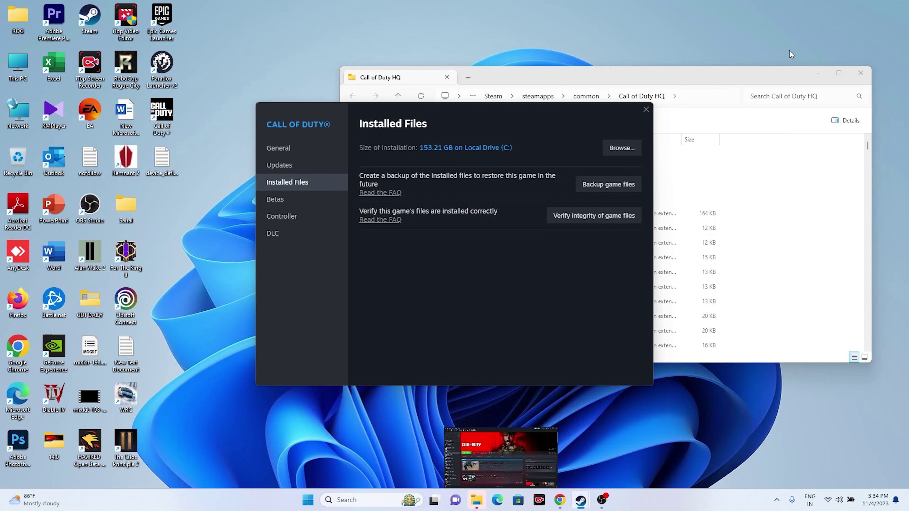
pyautogui.click(838, 74)
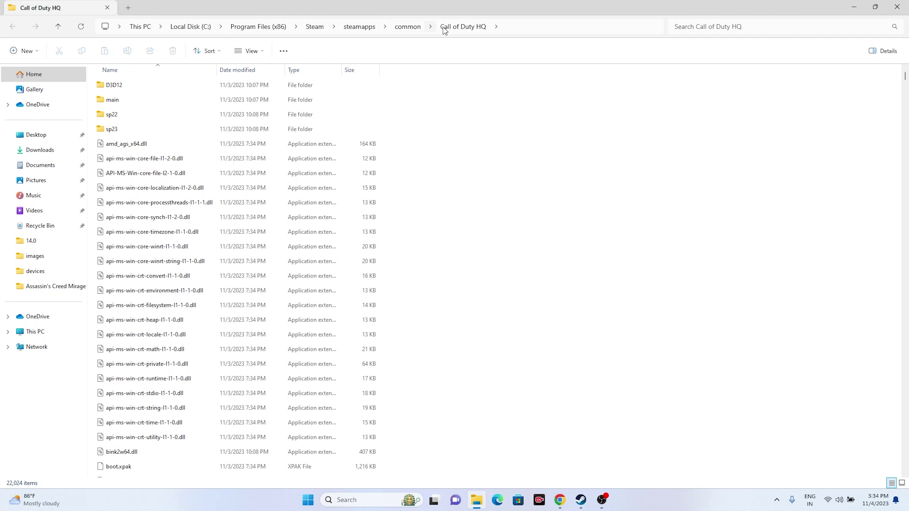
# Step: Set the cod application in the game folder to run as an administrator and apply the setting
pyautogui.scroll(-11, 237, 166)
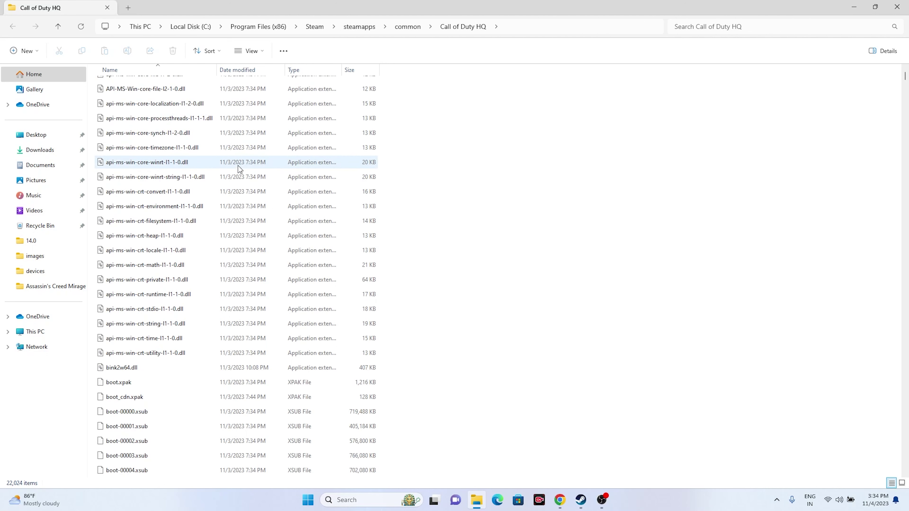
pyautogui.scroll(-2, 237, 164)
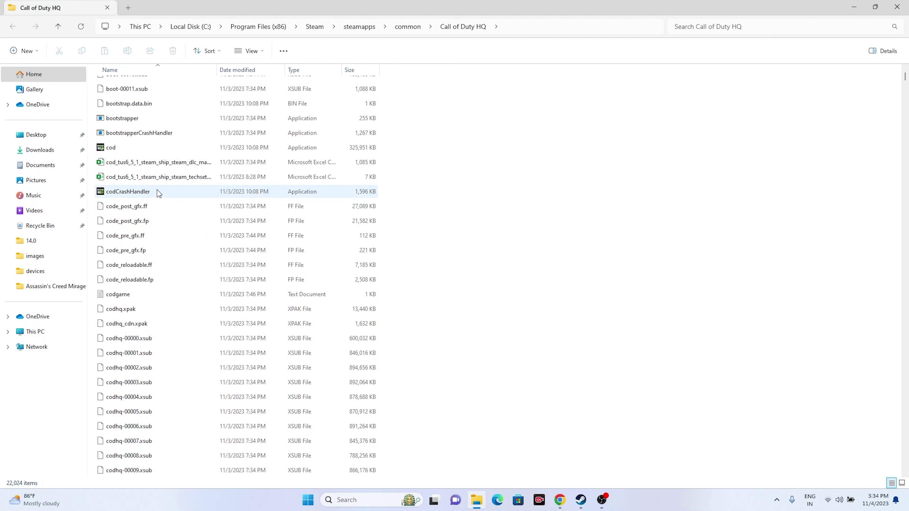
pyautogui.click(113, 147)
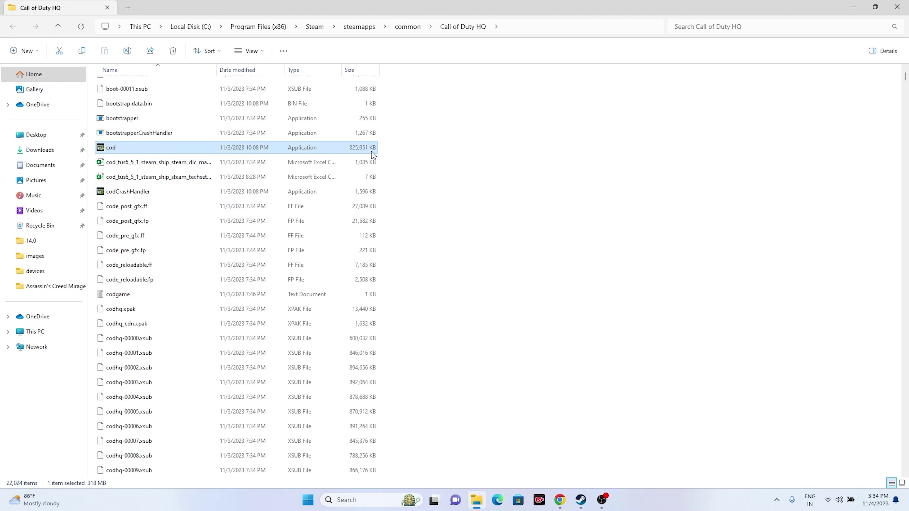
pyautogui.rightClick(251, 148)
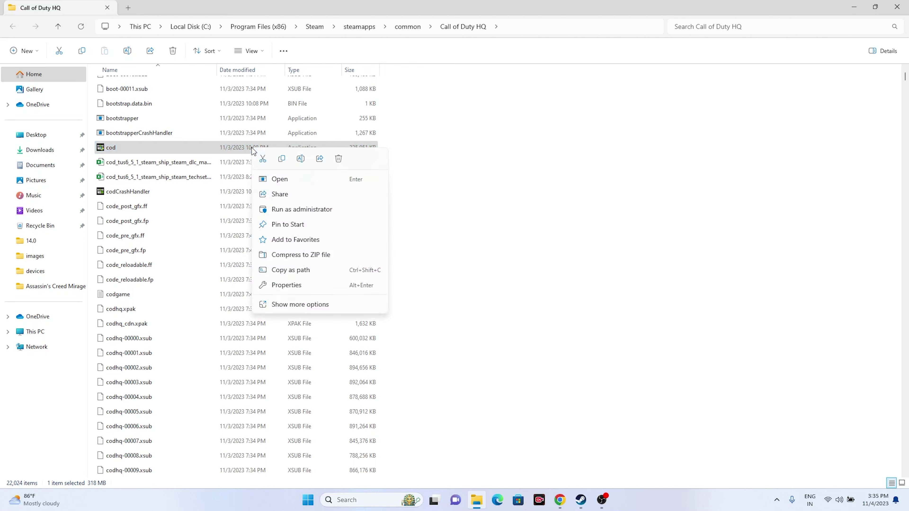
pyautogui.click(286, 305)
pyautogui.click(287, 379)
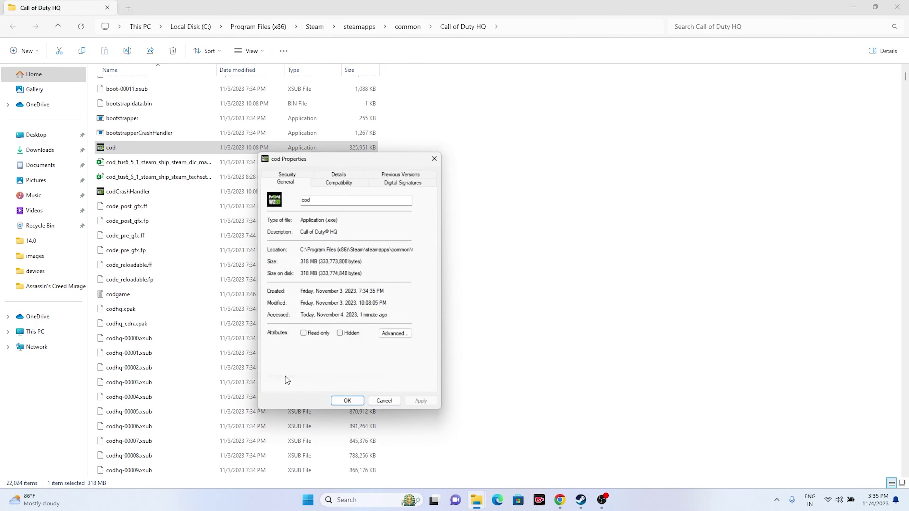
pyautogui.click(335, 179)
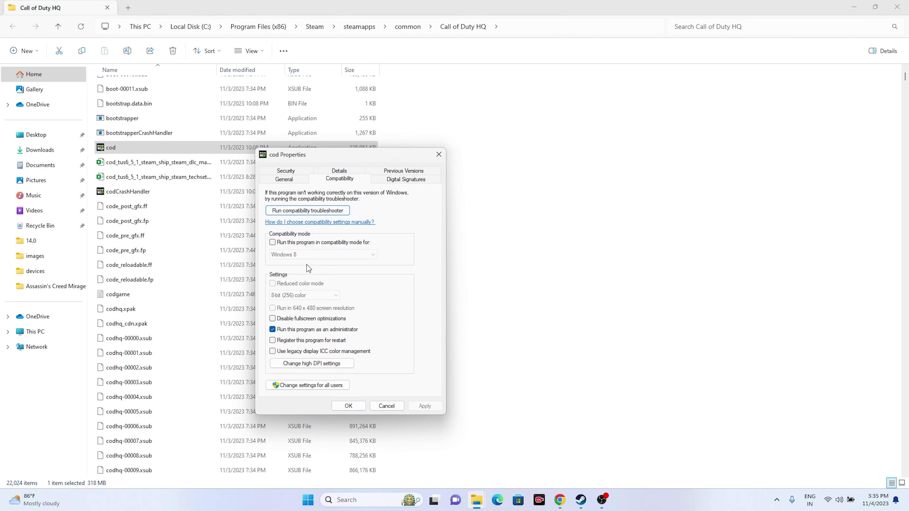
pyautogui.click(272, 329)
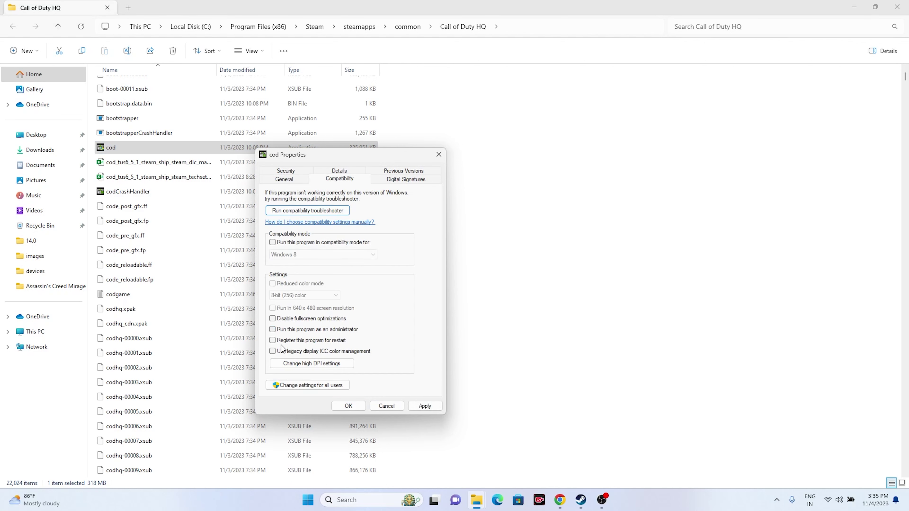
pyautogui.click(275, 332)
pyautogui.click(425, 405)
pyautogui.click(354, 408)
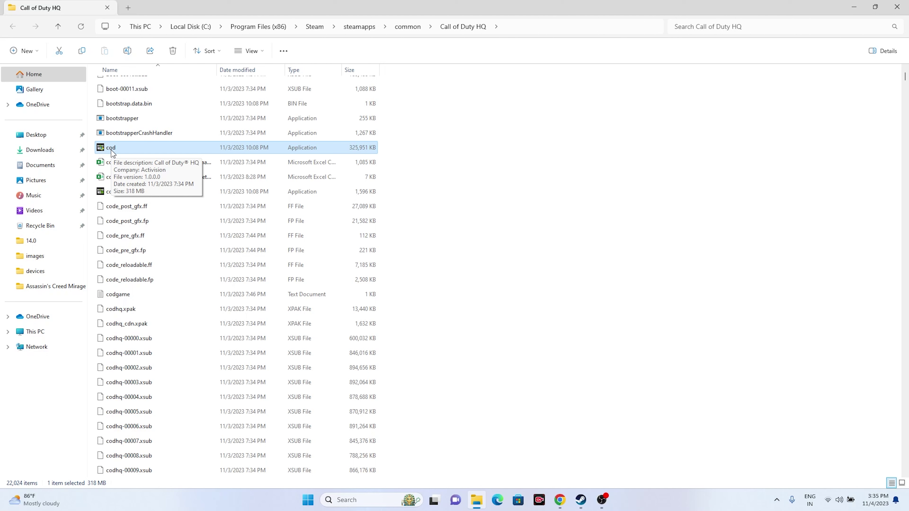
# Step: Enable compatibility mode for Windows 7 on the cod application and apply it
pyautogui.rightClick(194, 152)
pyautogui.click(220, 308)
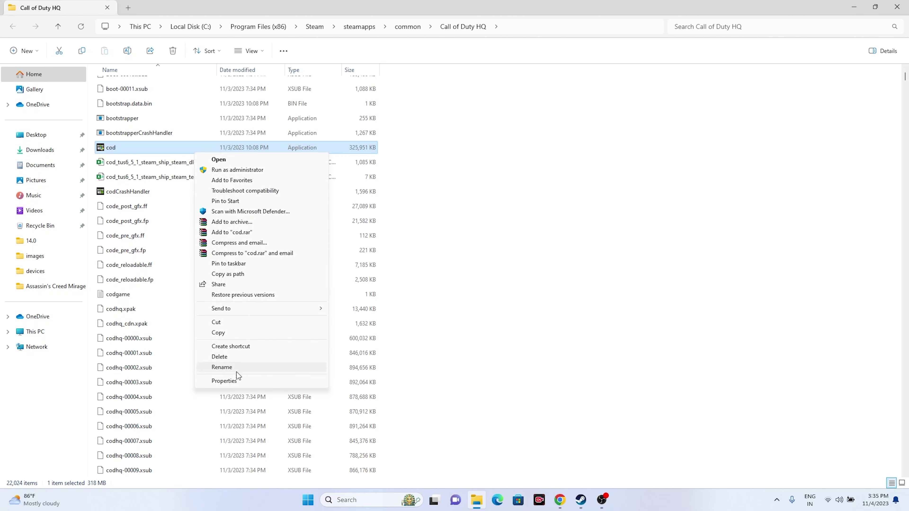
pyautogui.click(235, 379)
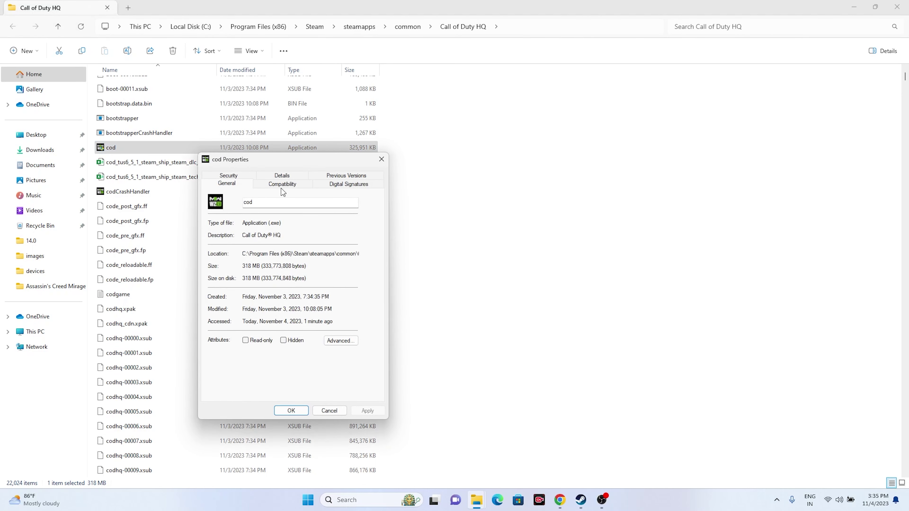
pyautogui.click(282, 184)
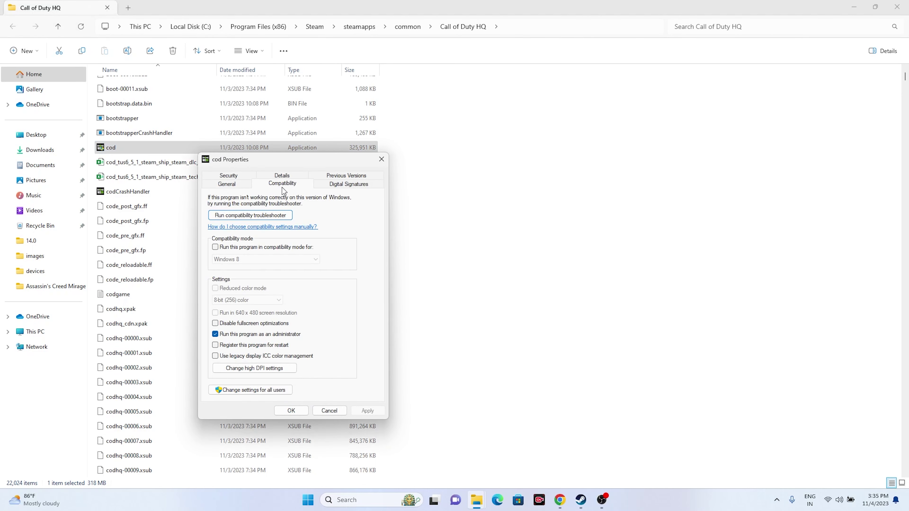
pyautogui.click(215, 247)
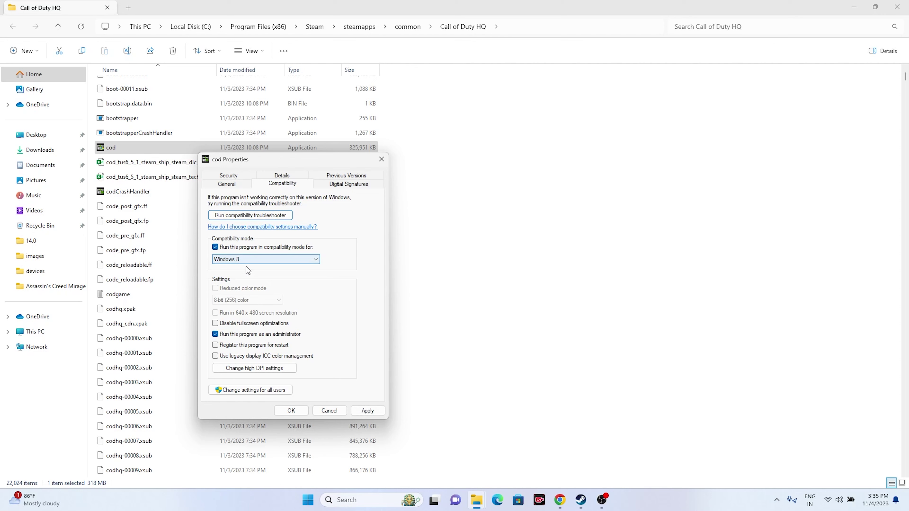
pyautogui.click(242, 258)
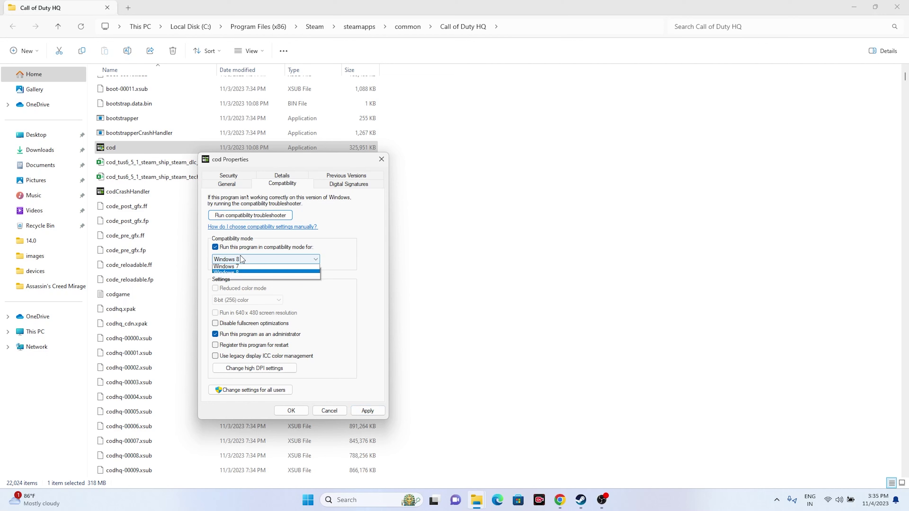
pyautogui.click(229, 286)
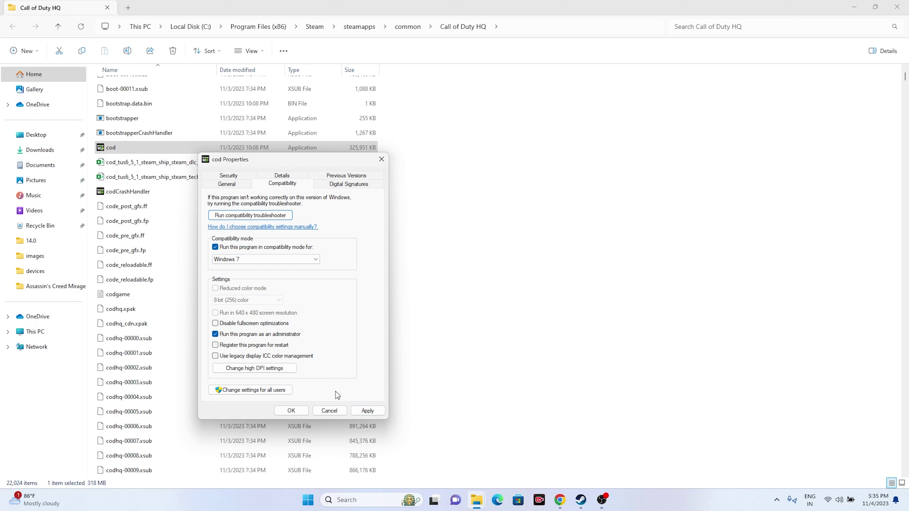
pyautogui.click(366, 410)
pyautogui.click(290, 411)
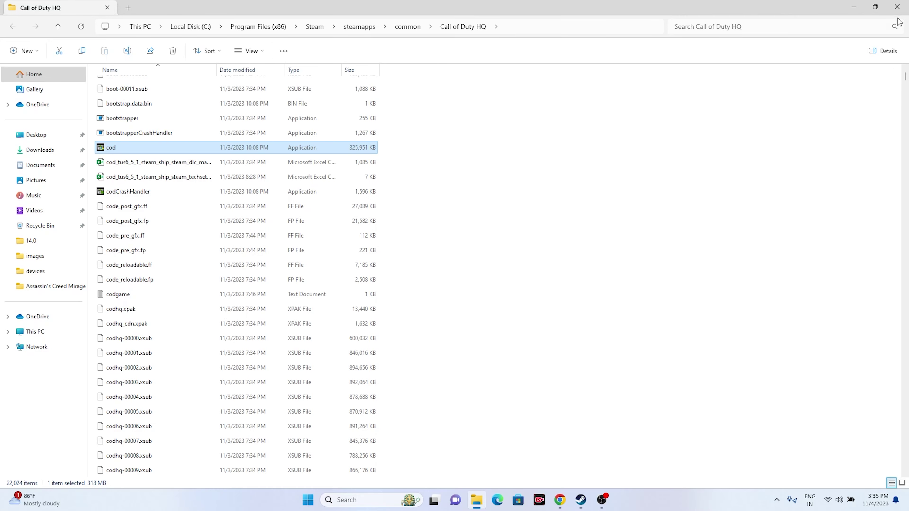
# Step: Close the game folder and the Call of Duty® properties window, and minimize Steam
pyautogui.click(897, 7)
pyautogui.click(646, 107)
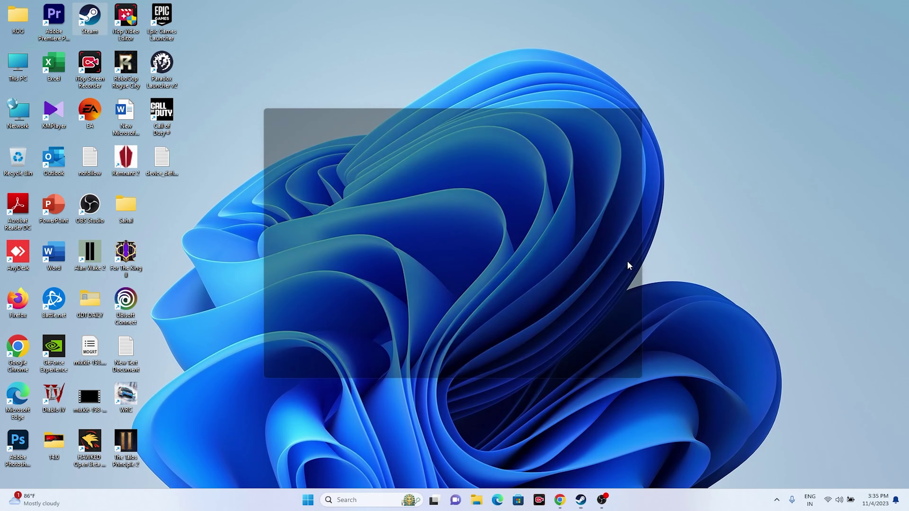
pyautogui.click(576, 498)
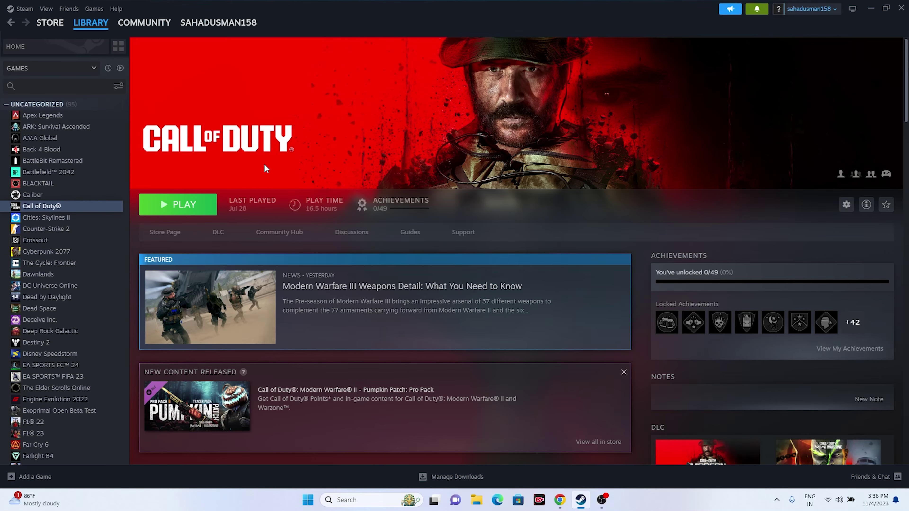
pyautogui.click(870, 8)
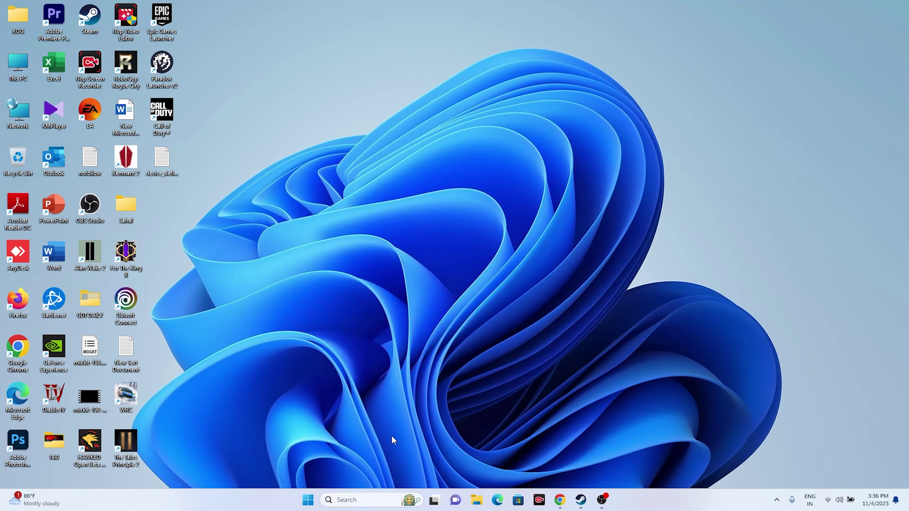
# Step: Review the Date & time and Language & region pages in Windows Settings
pyautogui.click(356, 499)
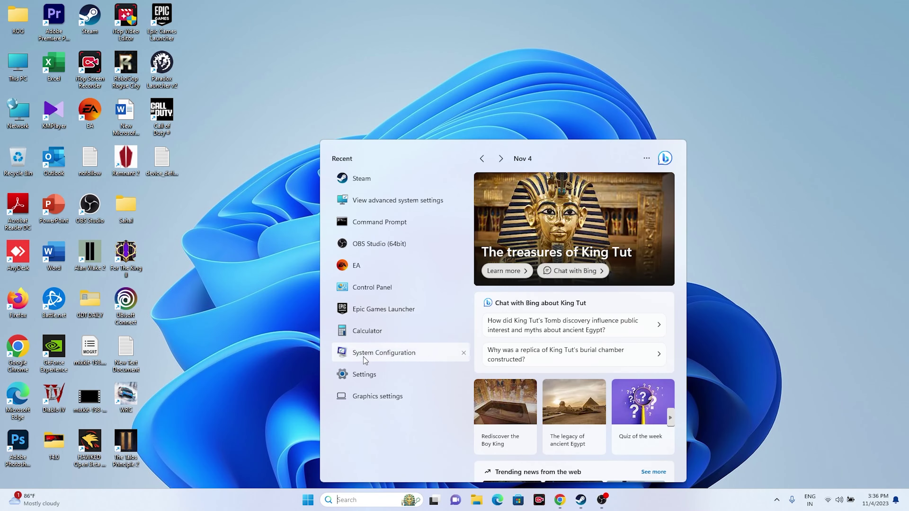
pyautogui.click(340, 372)
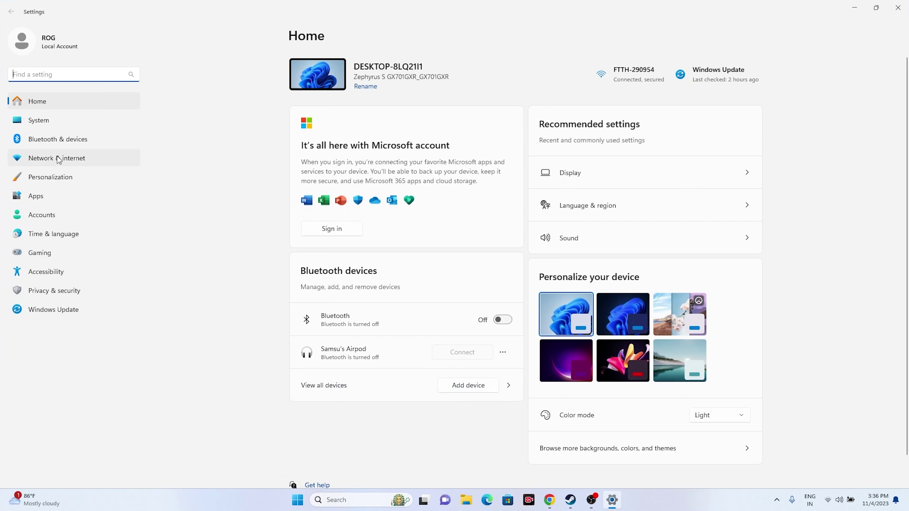
pyautogui.click(54, 234)
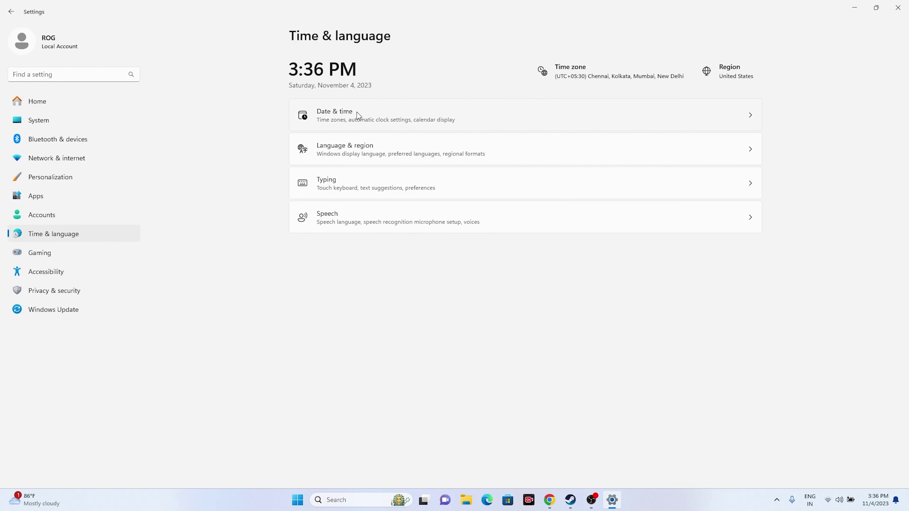
pyautogui.click(356, 112)
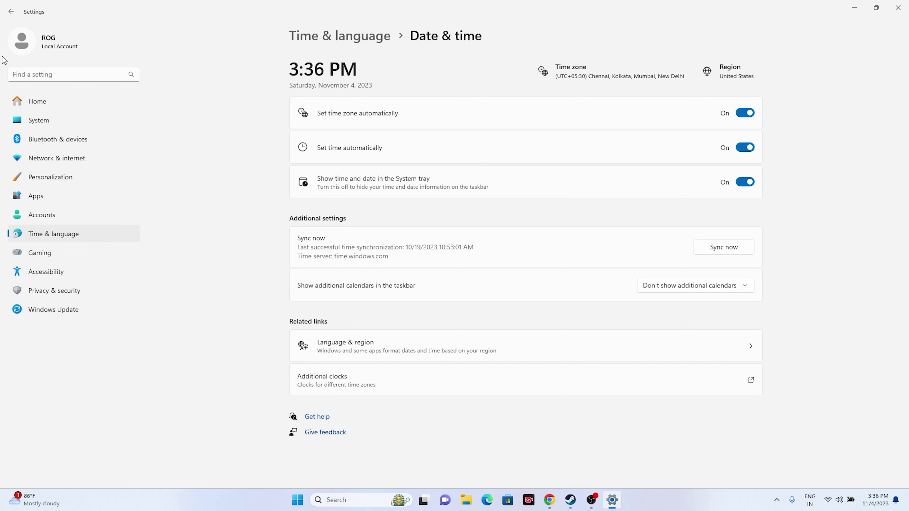
pyautogui.click(11, 12)
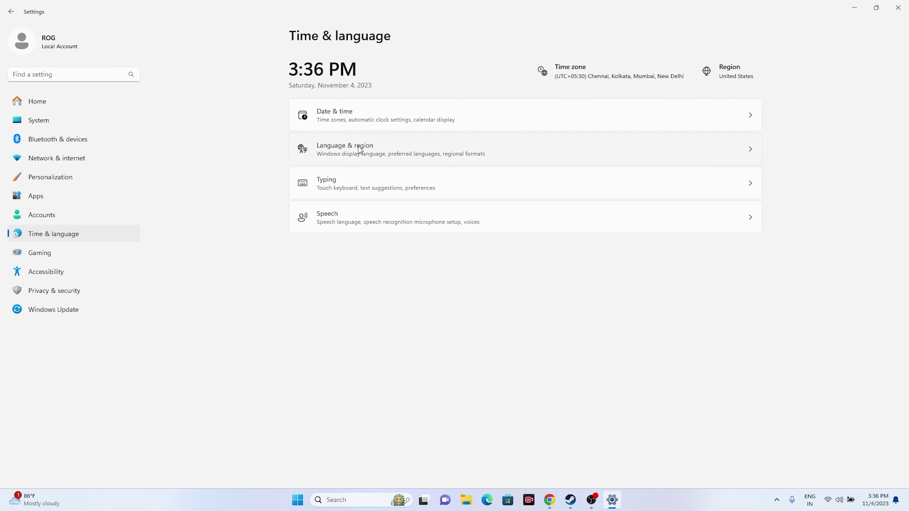
pyautogui.click(360, 149)
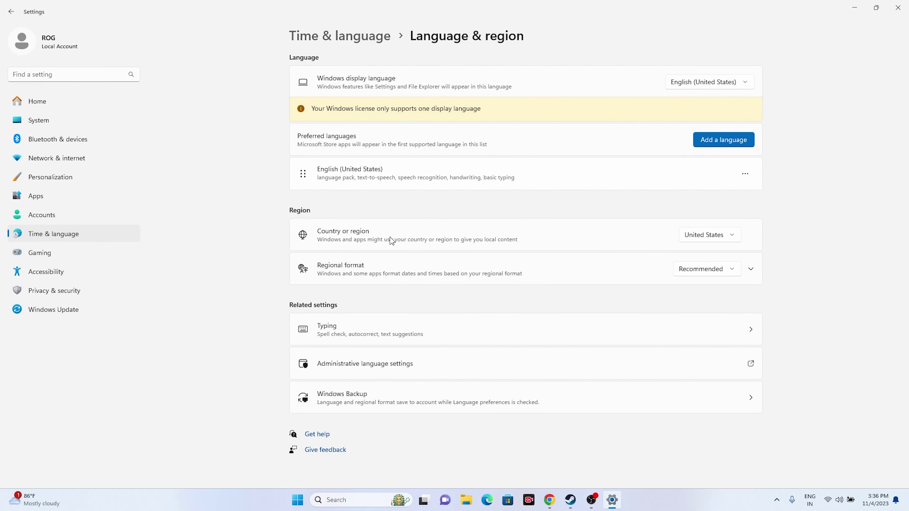
# Step: Choose United States as the country or region and close Windows Settings
pyautogui.click(735, 238)
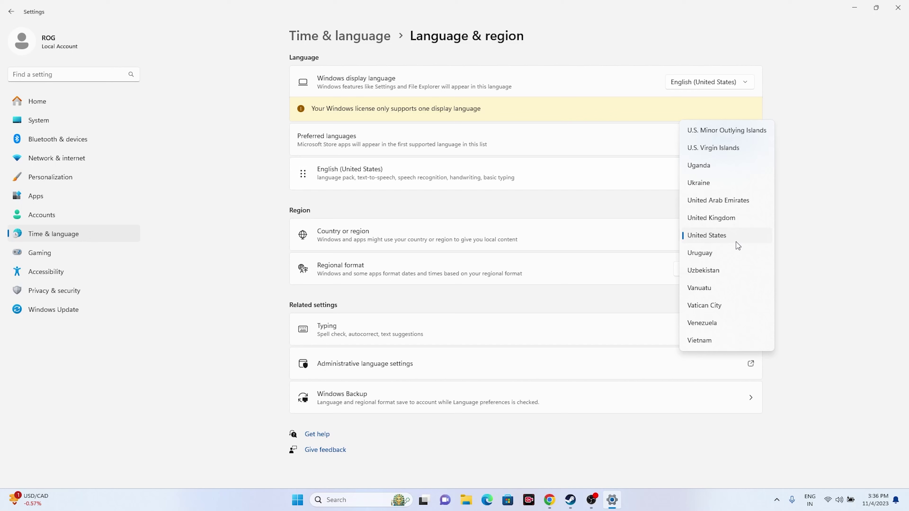
pyautogui.click(732, 242)
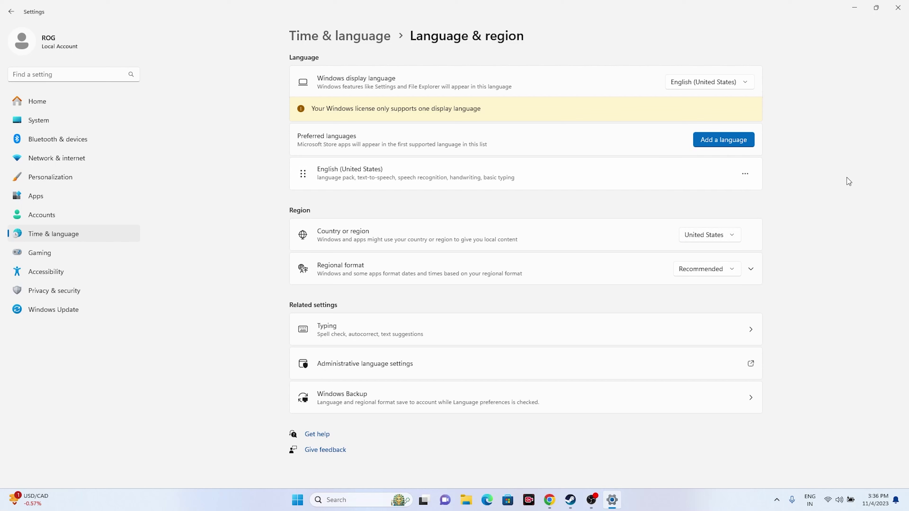
pyautogui.click(898, 7)
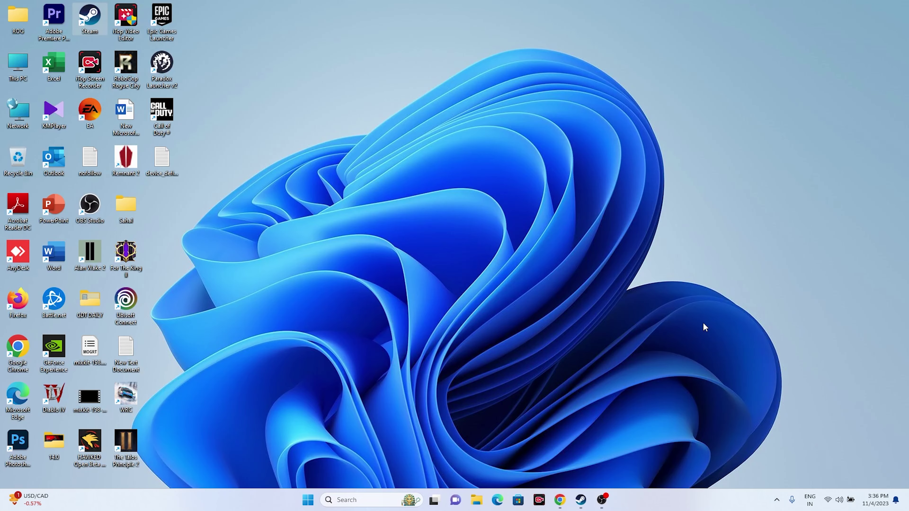
# Step: Look through the Documents folder and its My Games subfolder in File Explorer, then close it and minimize Steam
pyautogui.click(581, 499)
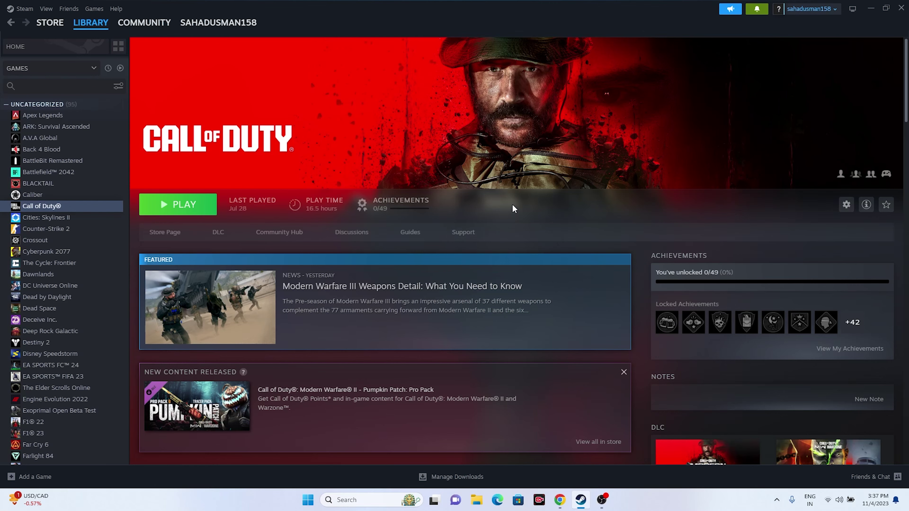
pyautogui.click(476, 500)
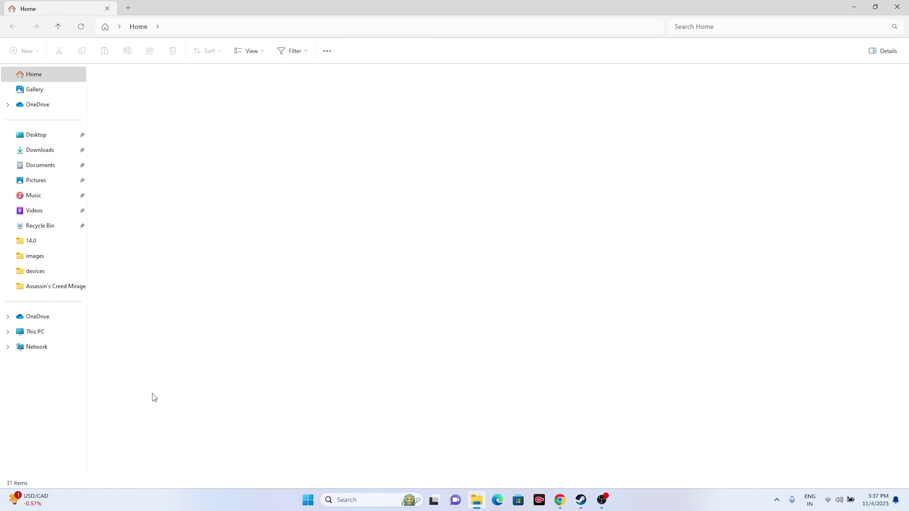
pyautogui.click(34, 332)
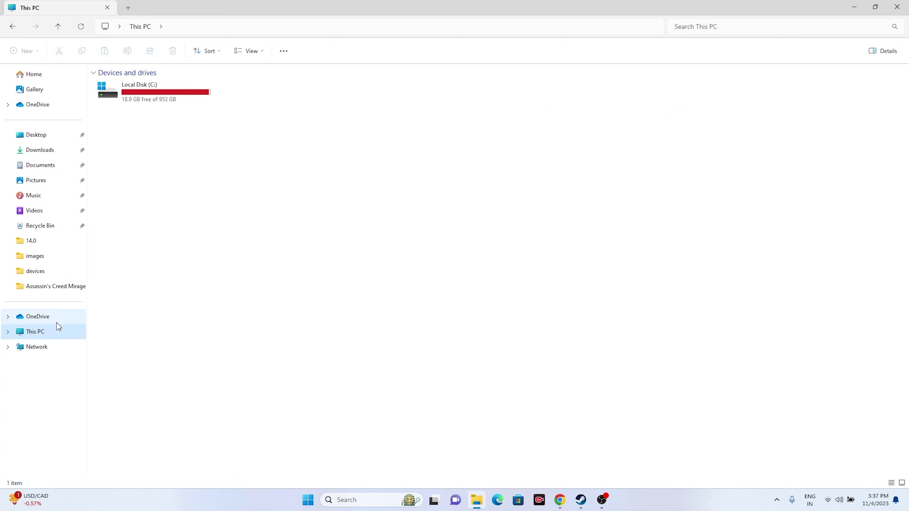
pyautogui.click(48, 165)
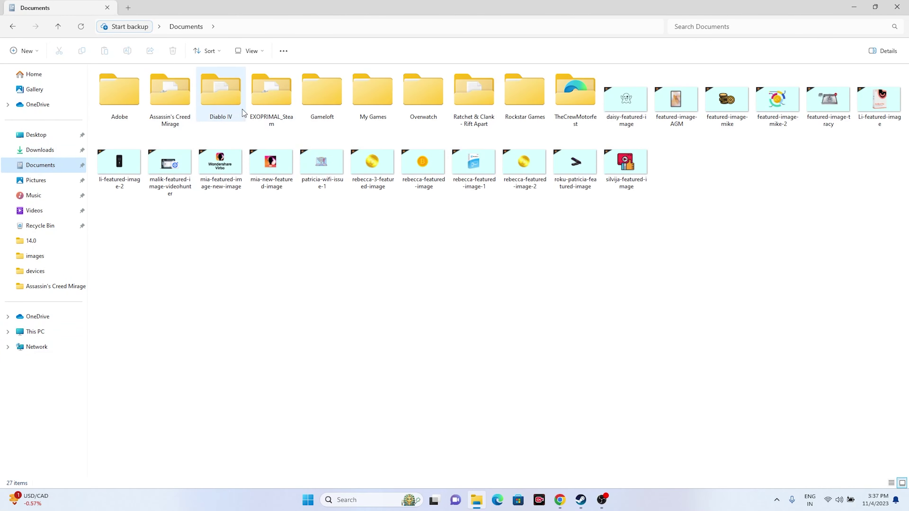
pyautogui.moveTo(227, 115)
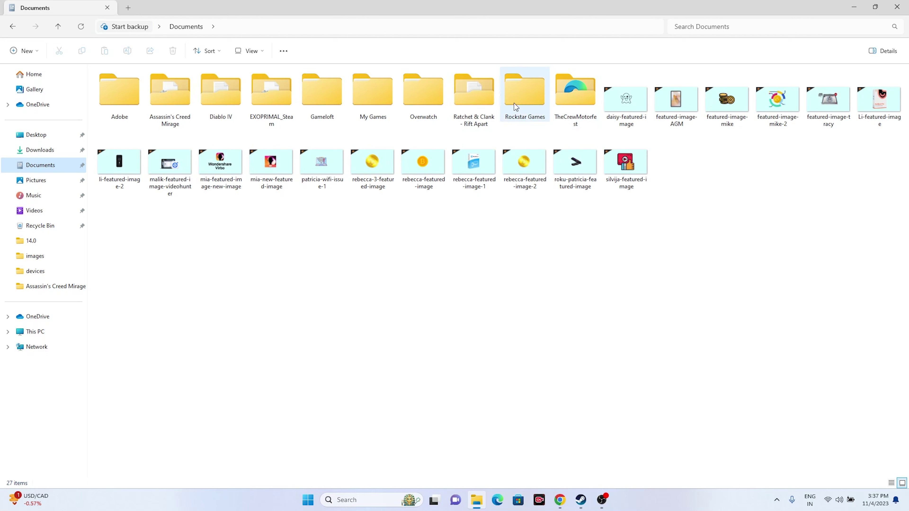
pyautogui.doubleClick(376, 96)
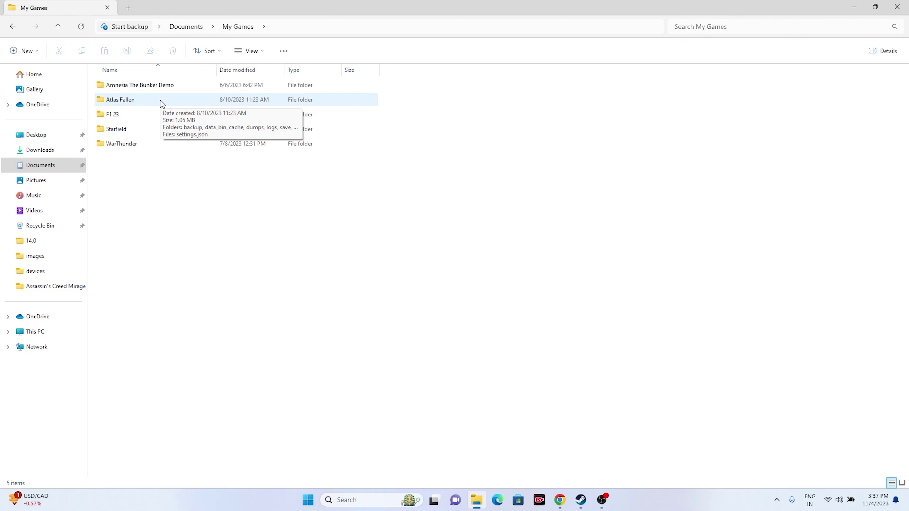
pyautogui.click(896, 7)
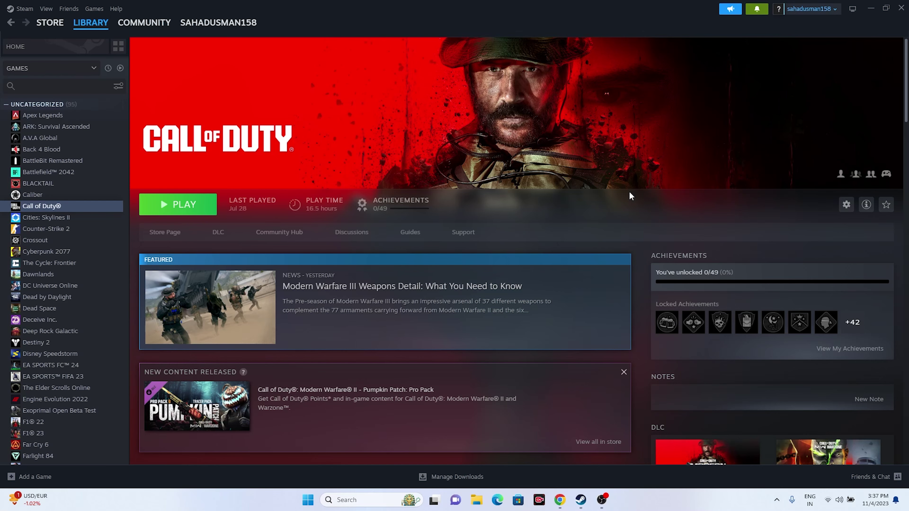
pyautogui.click(870, 8)
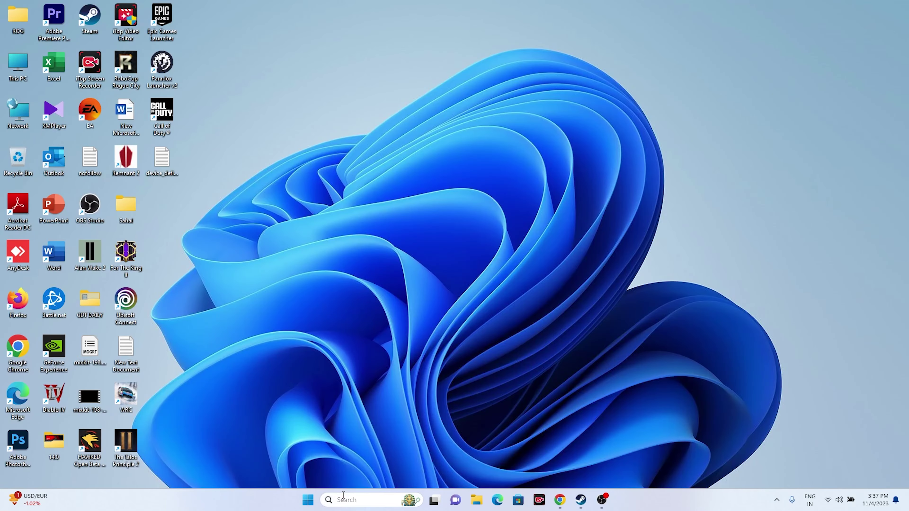
# Step: Open the Windows Defender Firewall allowed apps list from Control Panel and find the Call of Duty entries
pyautogui.click(354, 499)
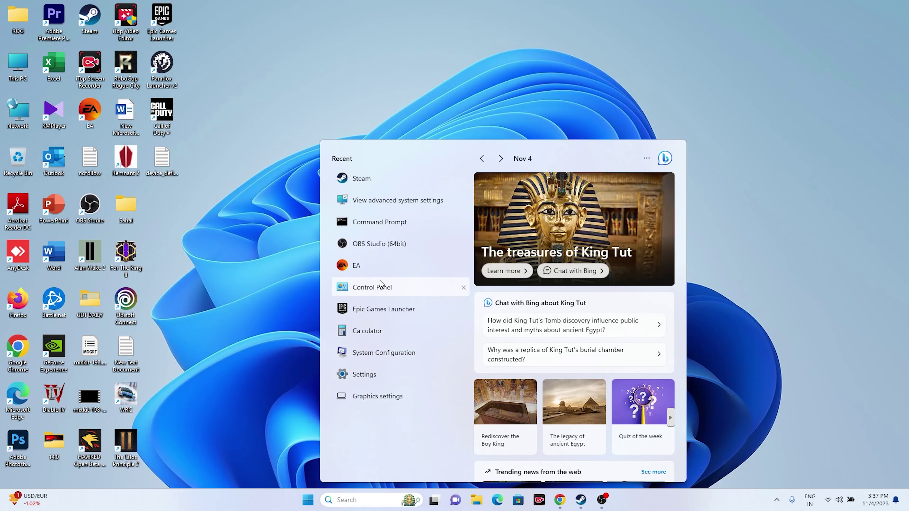
pyautogui.click(396, 294)
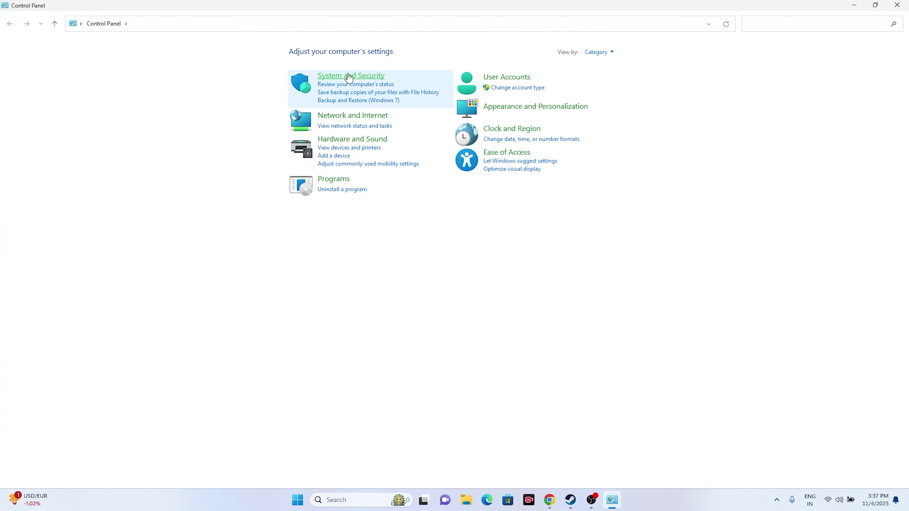
pyautogui.click(349, 76)
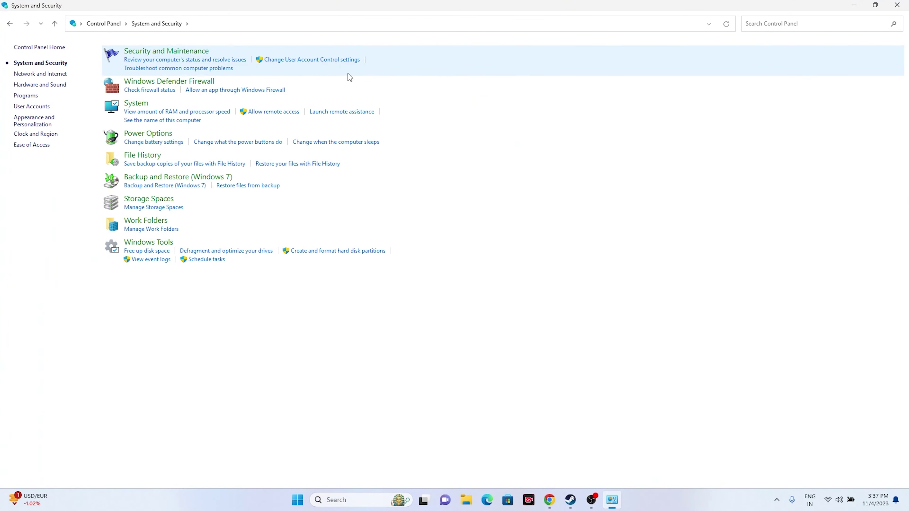
pyautogui.click(183, 83)
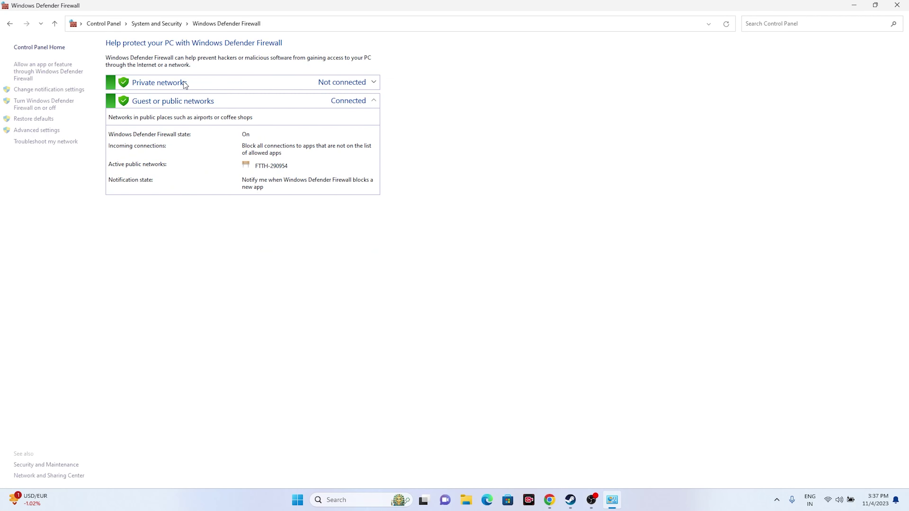
pyautogui.click(46, 73)
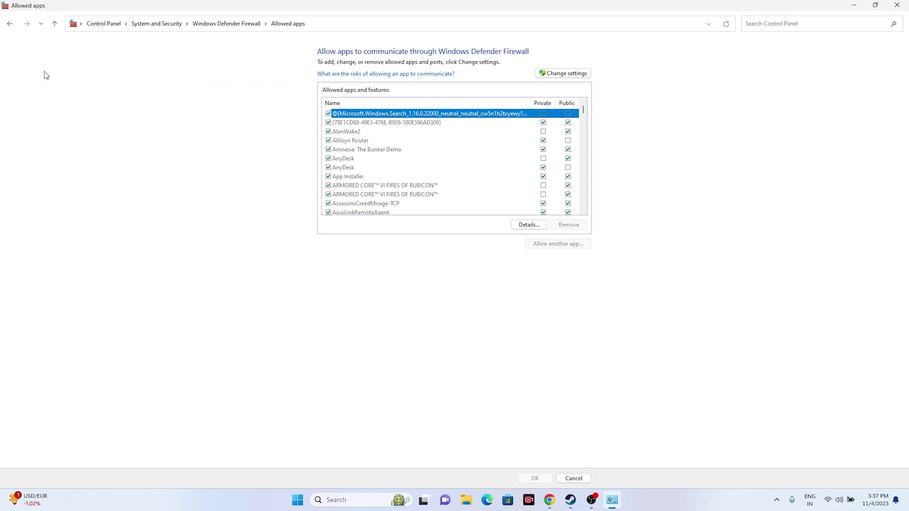
pyautogui.scroll(-8, 390, 147)
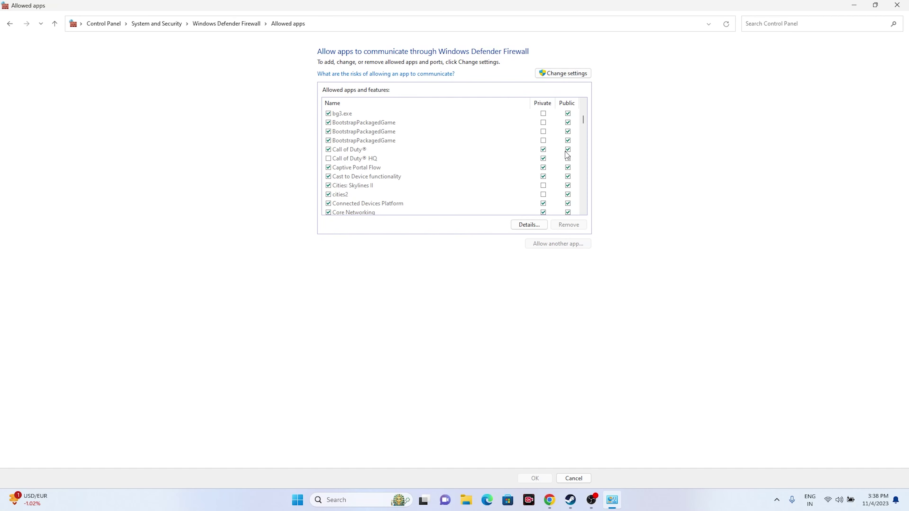
pyautogui.click(567, 158)
# Step: Unlock the firewall's allowed apps for changes and start adding another app, browsing to Program Files (x86) on Local Disk (C:)
pyautogui.click(572, 77)
pyautogui.click(561, 244)
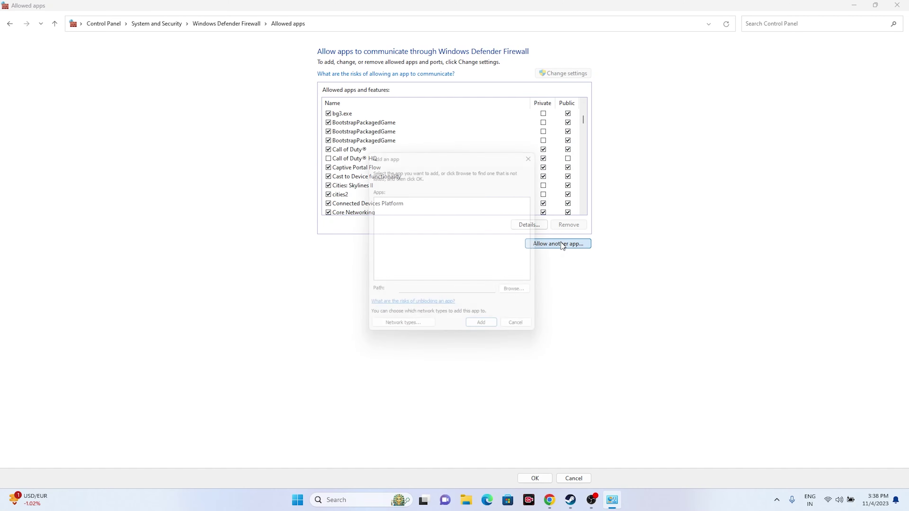
pyautogui.click(526, 296)
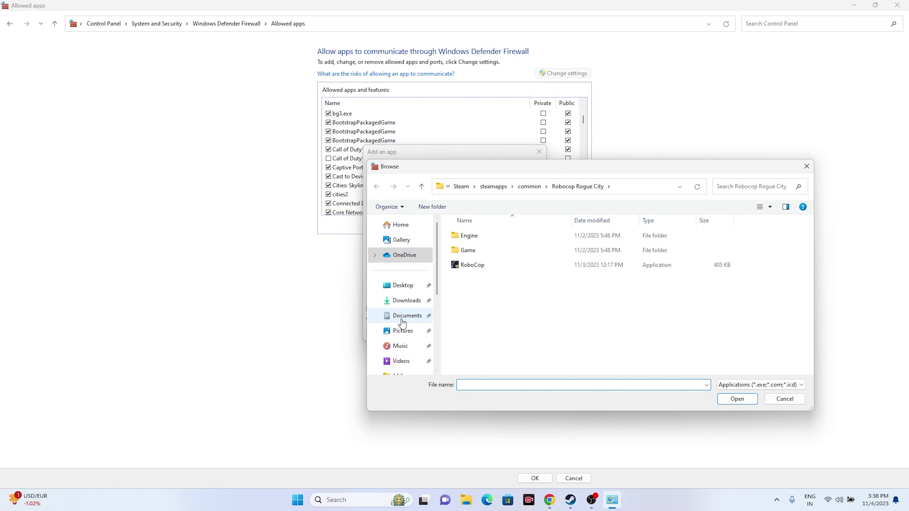
pyautogui.scroll(-3, 400, 321)
pyautogui.click(401, 328)
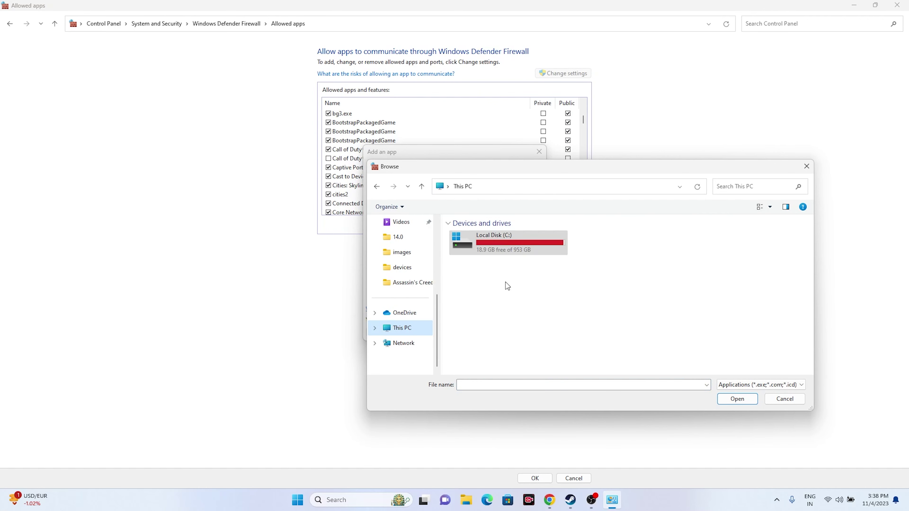
pyautogui.doubleClick(511, 246)
pyautogui.click(485, 309)
pyautogui.doubleClick(485, 309)
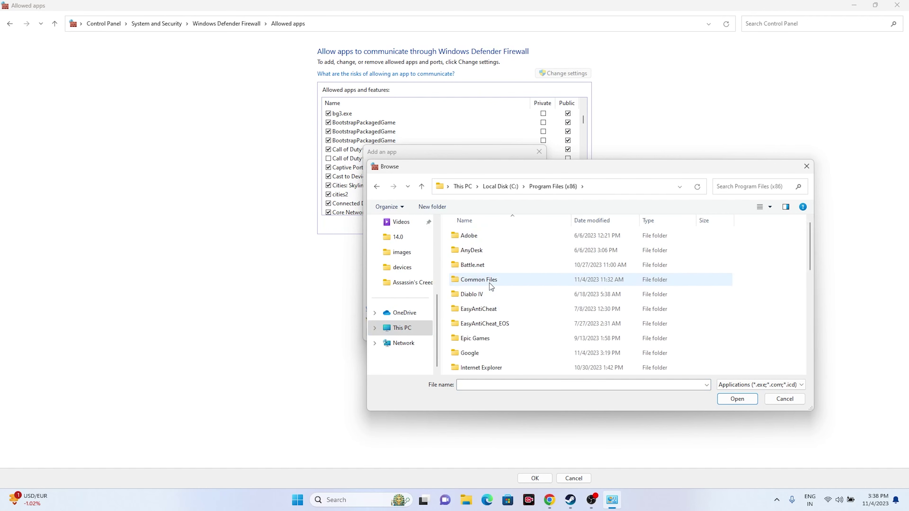
# Step: Browse through the Steam, steamapps and common folders and open the Call of Duty HQ folder
pyautogui.scroll(-5, 489, 282)
pyautogui.doubleClick(477, 295)
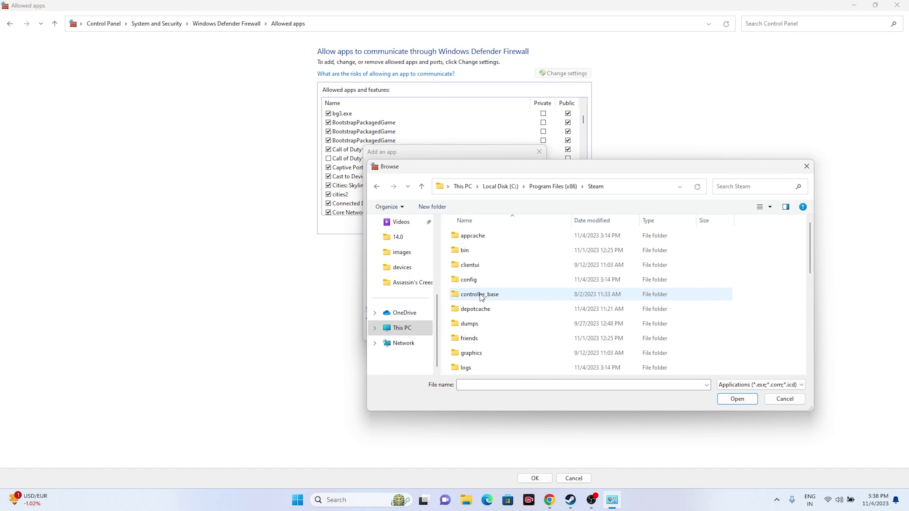
pyautogui.scroll(-4, 489, 275)
pyautogui.click(484, 295)
pyautogui.doubleClick(484, 295)
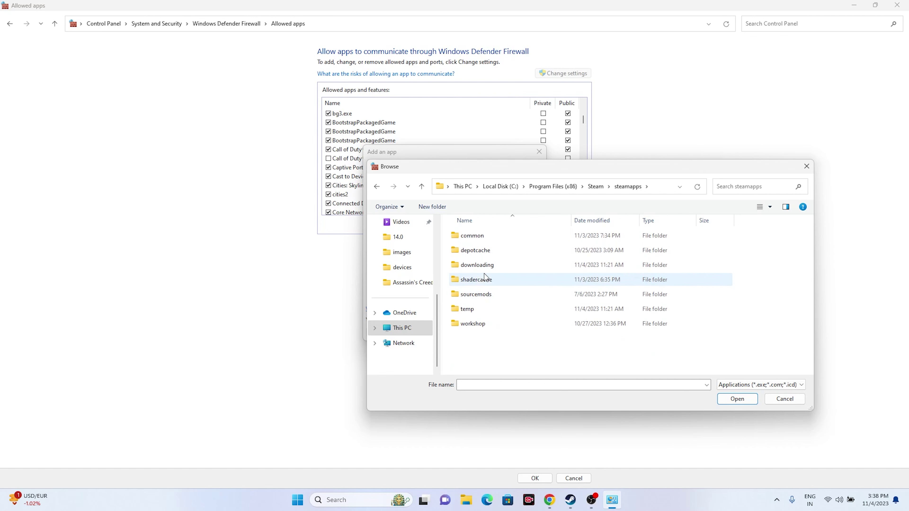
pyautogui.doubleClick(484, 237)
pyautogui.scroll(-10, 496, 250)
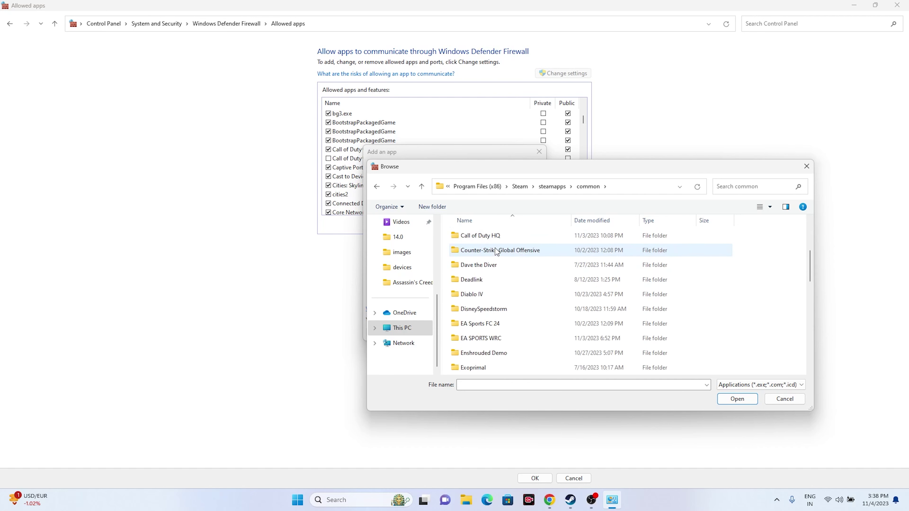
pyautogui.scroll(-8, 495, 251)
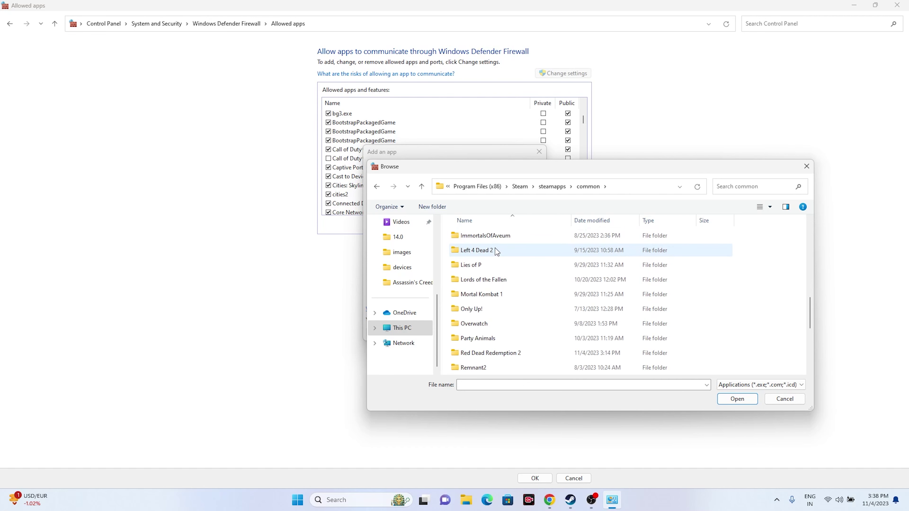
pyautogui.scroll(15, 496, 250)
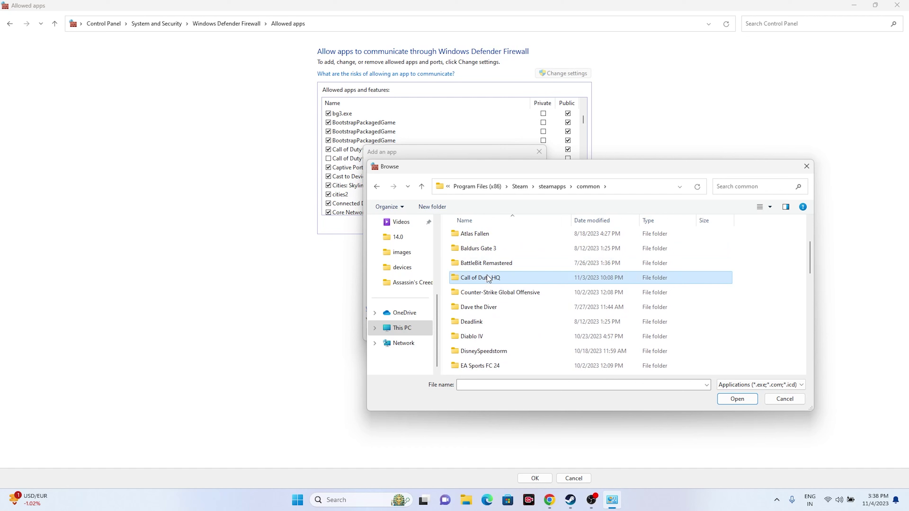
pyautogui.doubleClick(489, 278)
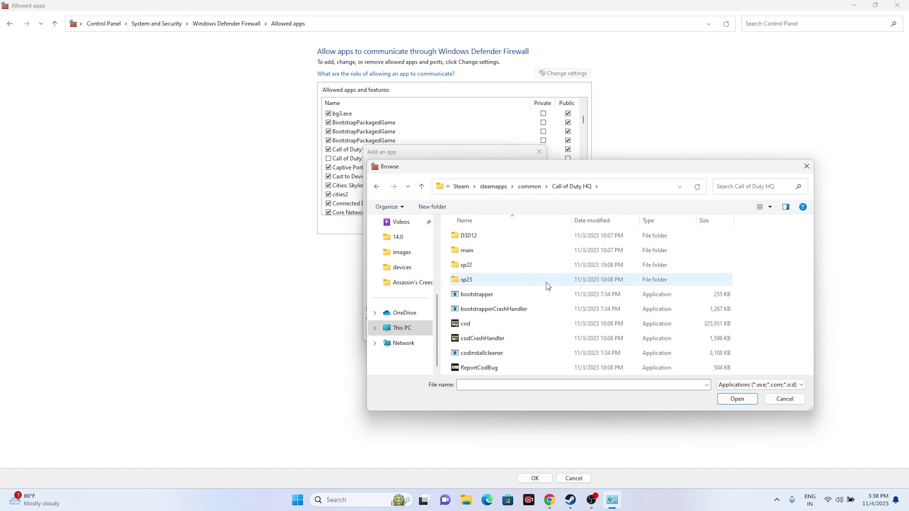
# Step: Try to add the cod application to the firewall's allowed apps, and close the dialog and the Allowed apps window
pyautogui.click(481, 325)
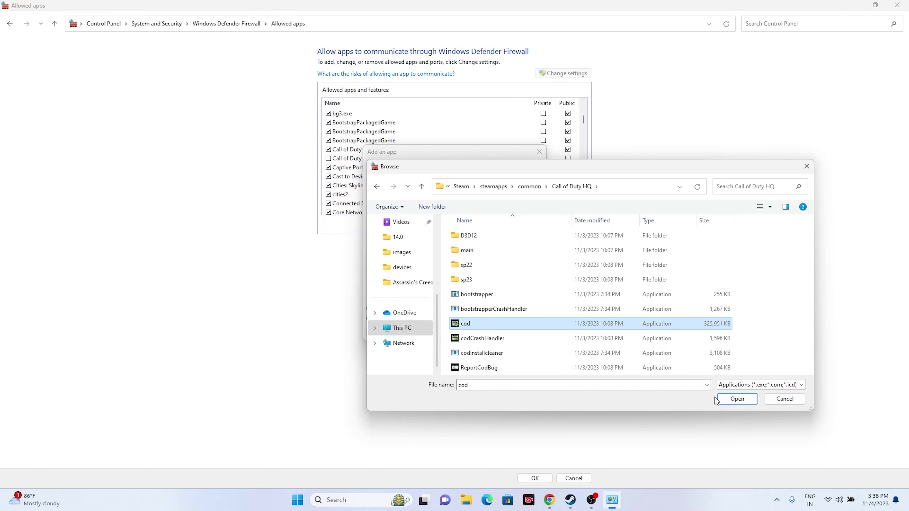
pyautogui.click(727, 404)
pyautogui.click(486, 332)
pyautogui.click(521, 282)
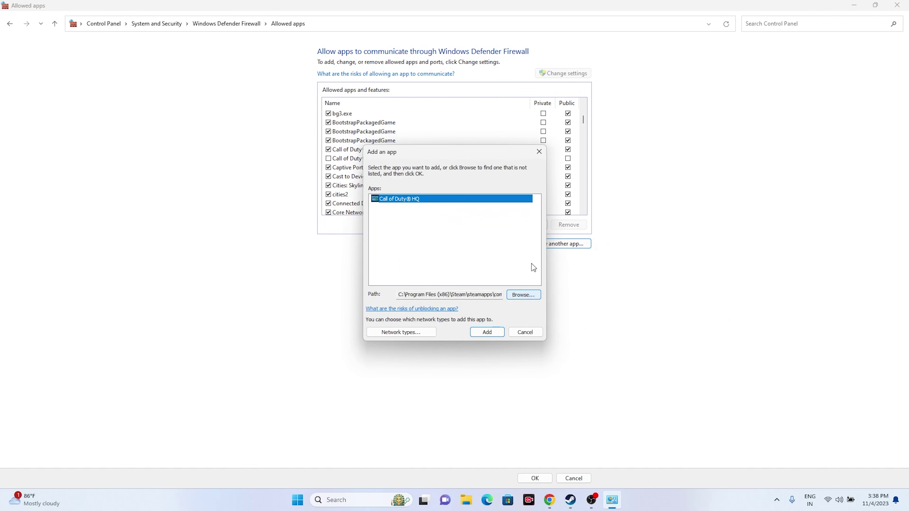
pyautogui.click(538, 151)
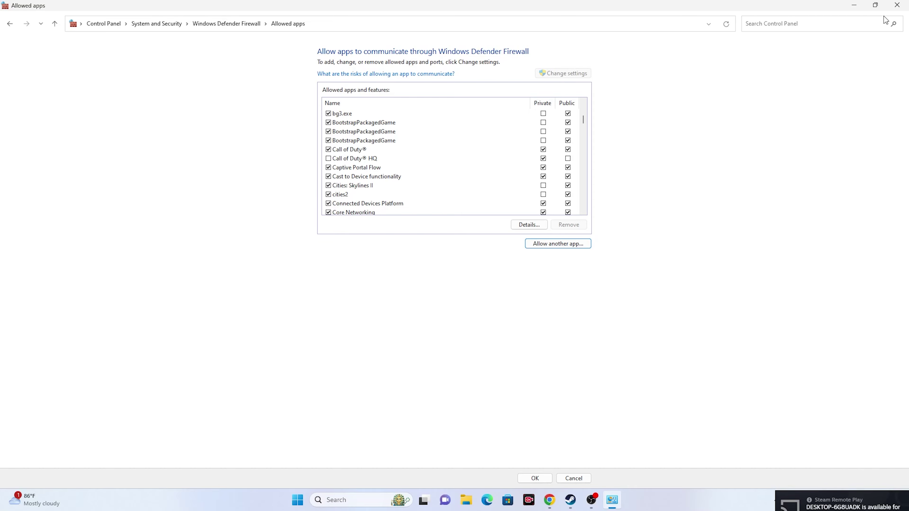
pyautogui.click(897, 7)
# Step: Minimize Steam and open the list of services in Windows System Configuration
pyautogui.click(581, 500)
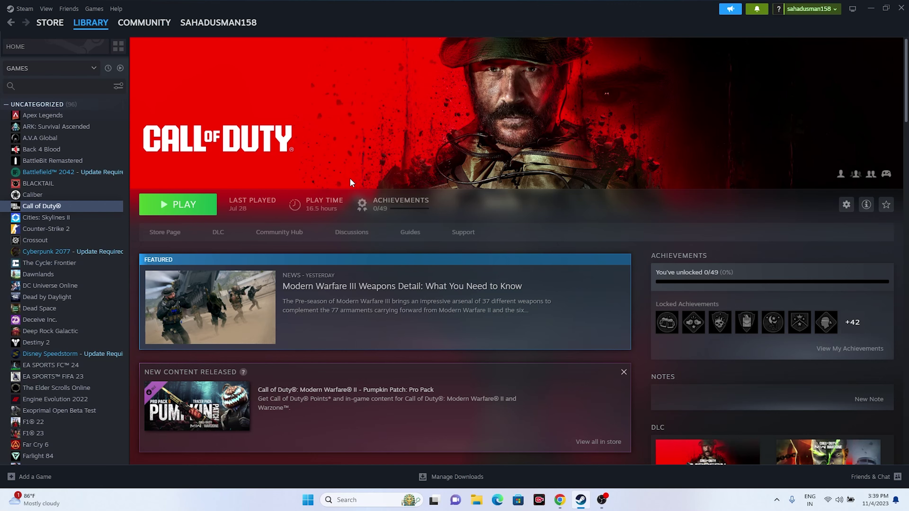
pyautogui.click(871, 8)
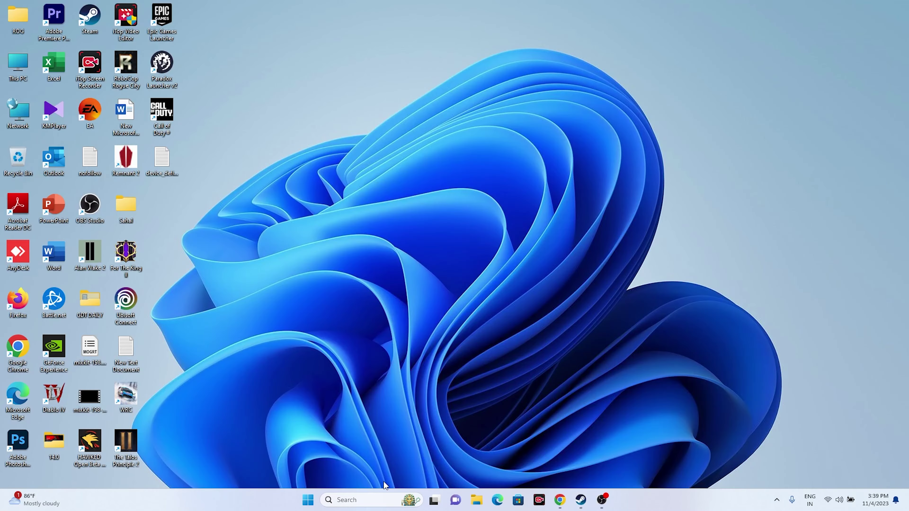
pyautogui.click(365, 500)
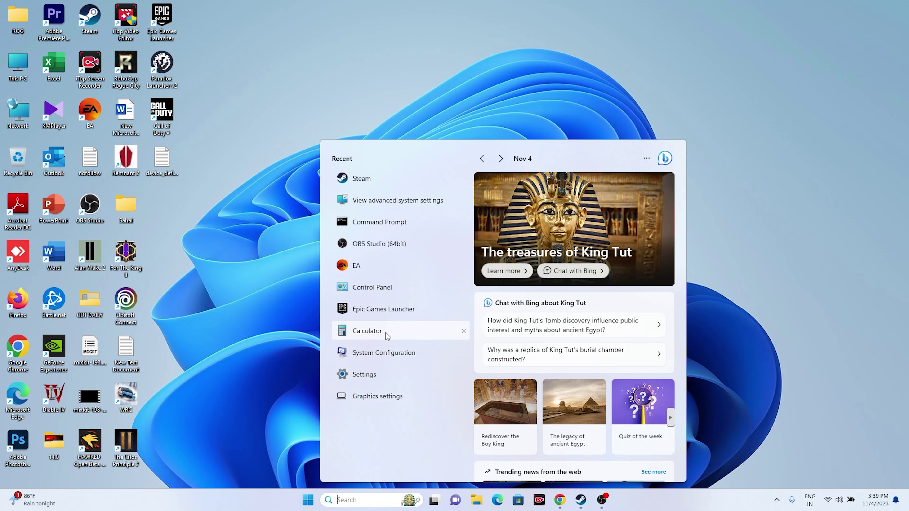
pyautogui.click(385, 353)
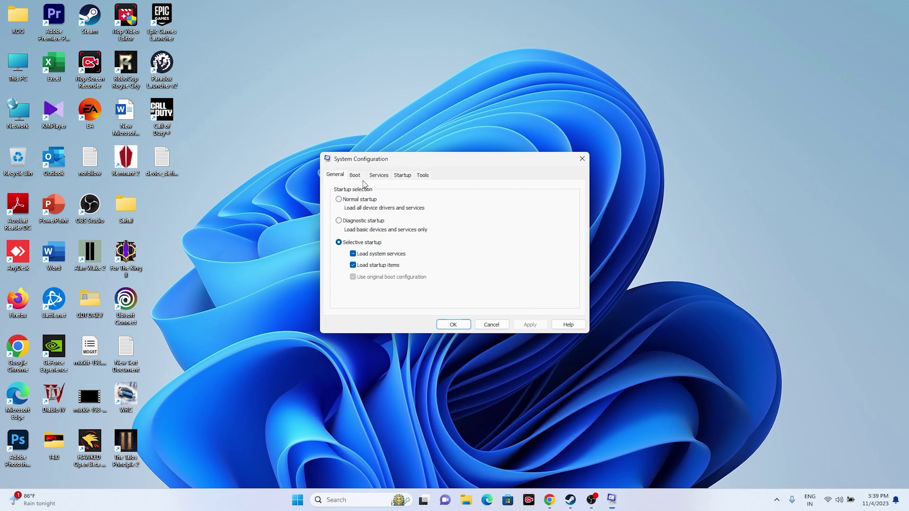
pyautogui.click(379, 175)
# Step: Hide all Microsoft services in the services list, apply the configuration, and dismiss the restart prompt
pyautogui.click(557, 300)
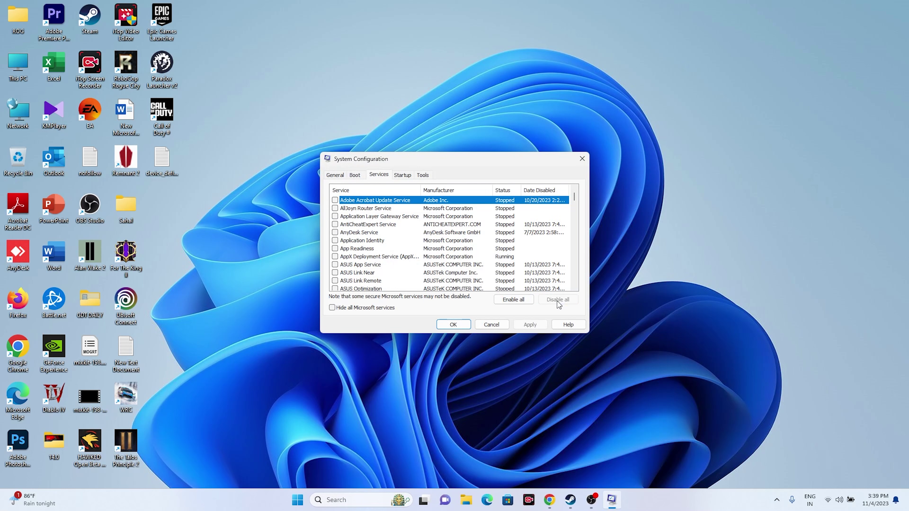
pyautogui.click(332, 307)
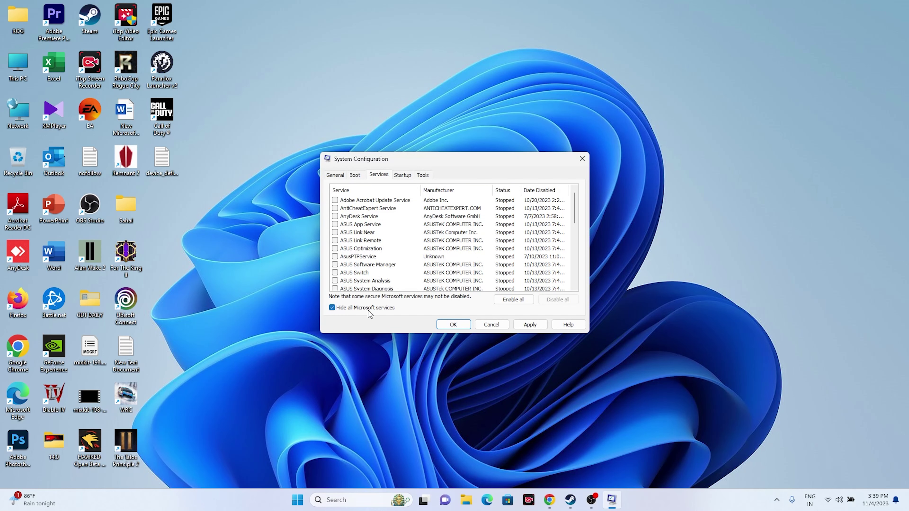
pyautogui.click(530, 324)
pyautogui.click(453, 324)
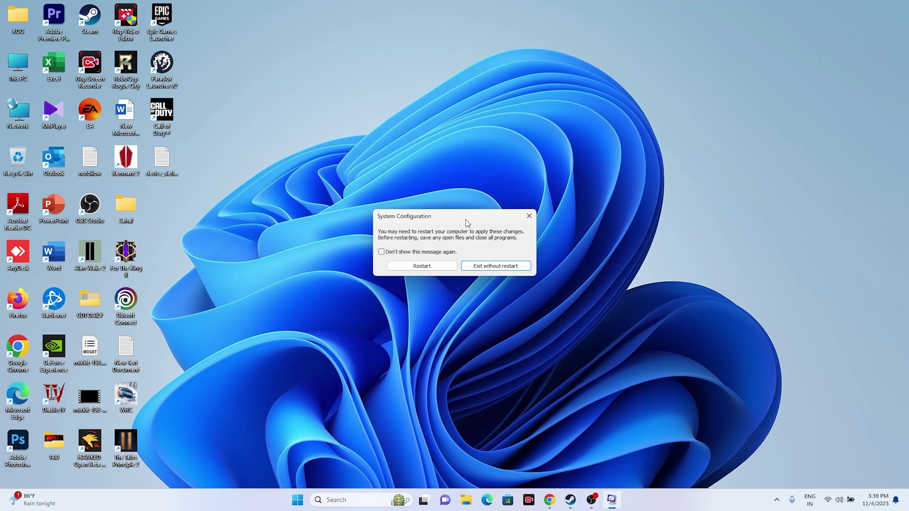
pyautogui.click(528, 216)
# Step: Open Task Manager maximized, review the running apps and background processes, and close it
pyautogui.click(580, 496)
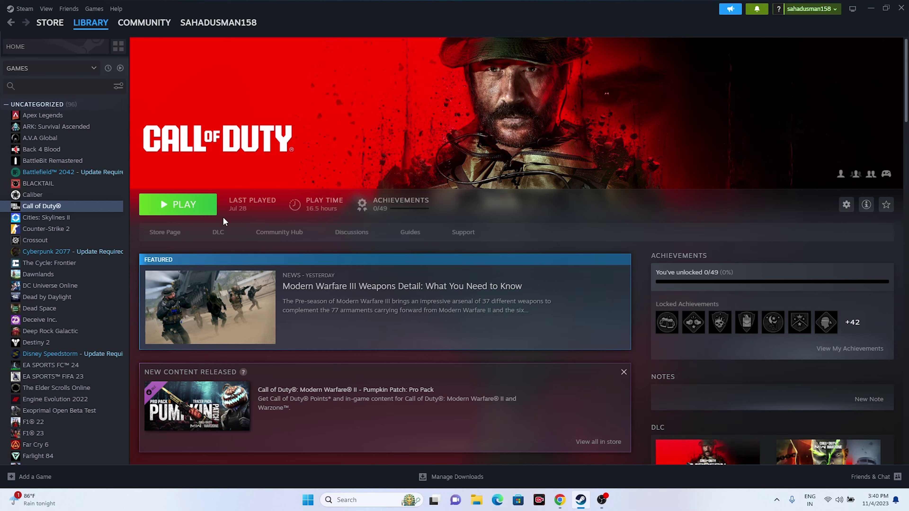
pyautogui.click(191, 206)
pyautogui.click(871, 13)
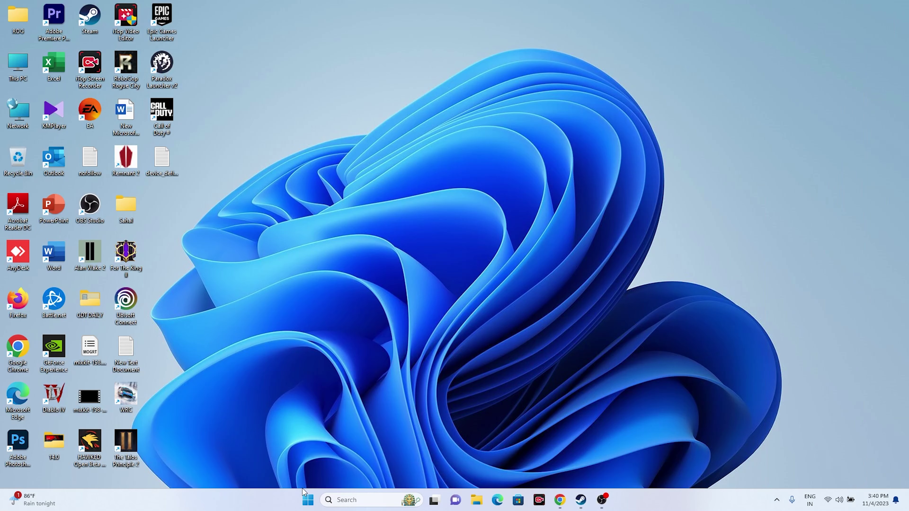
pyautogui.rightClick(307, 500)
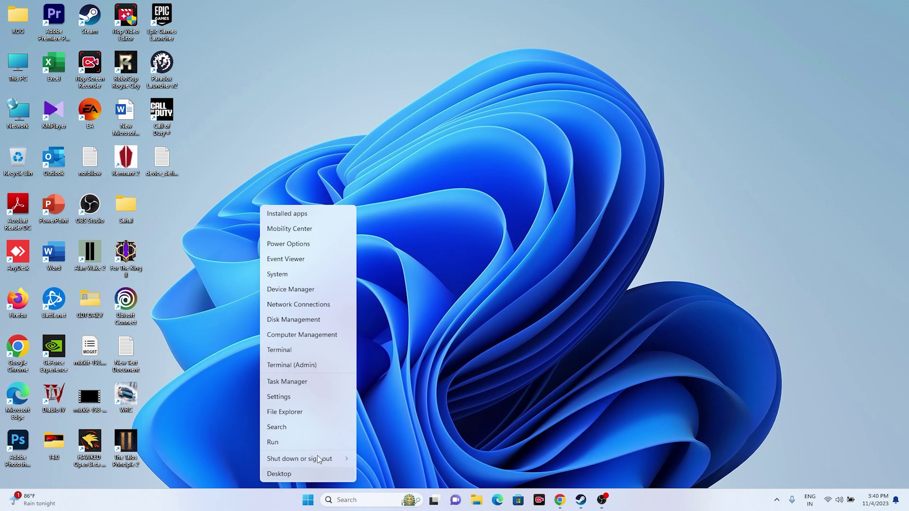
pyautogui.click(319, 381)
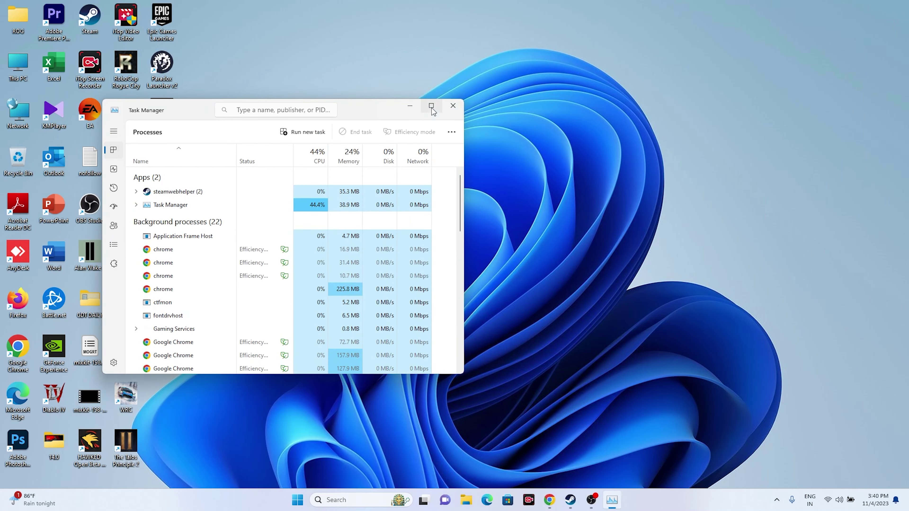
pyautogui.click(434, 99)
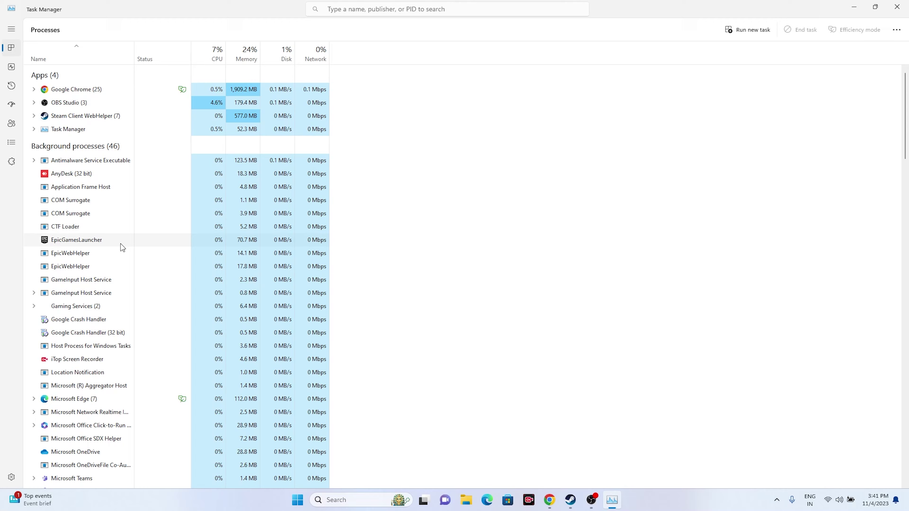
pyautogui.click(892, 7)
# Step: Clear and re-enter the DirectX (-dx) launch option in Call of Duty's Steam properties, and close the properties
pyautogui.click(580, 501)
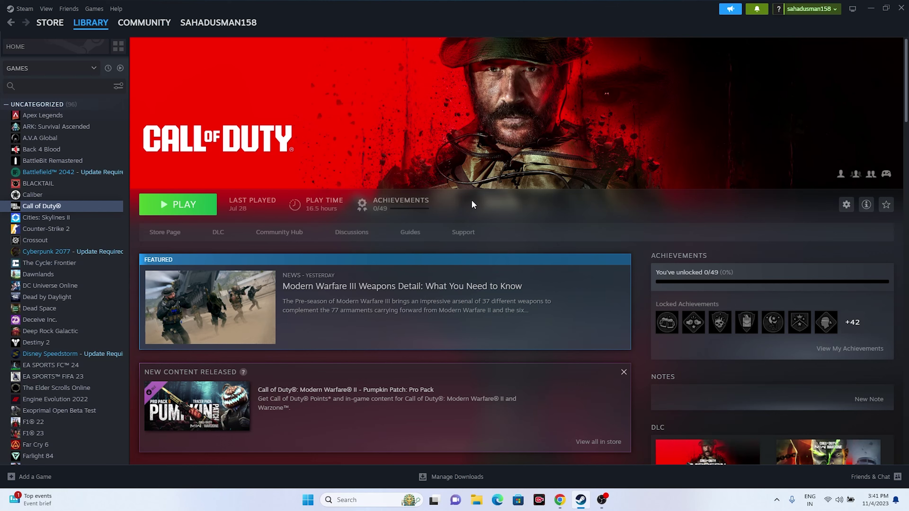
pyautogui.click(845, 205)
pyautogui.click(809, 272)
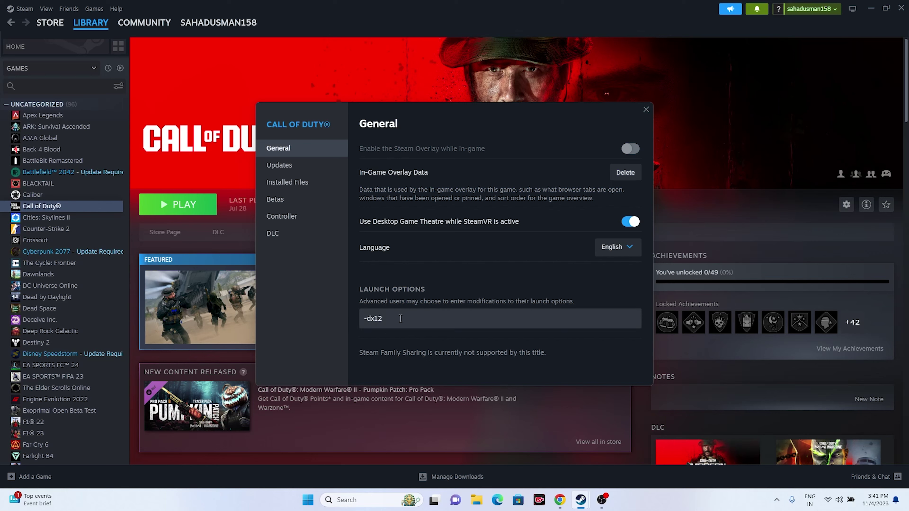
pyautogui.moveTo(402, 319); pyautogui.dragTo(365, 320)
pyautogui.press('BackSpace')
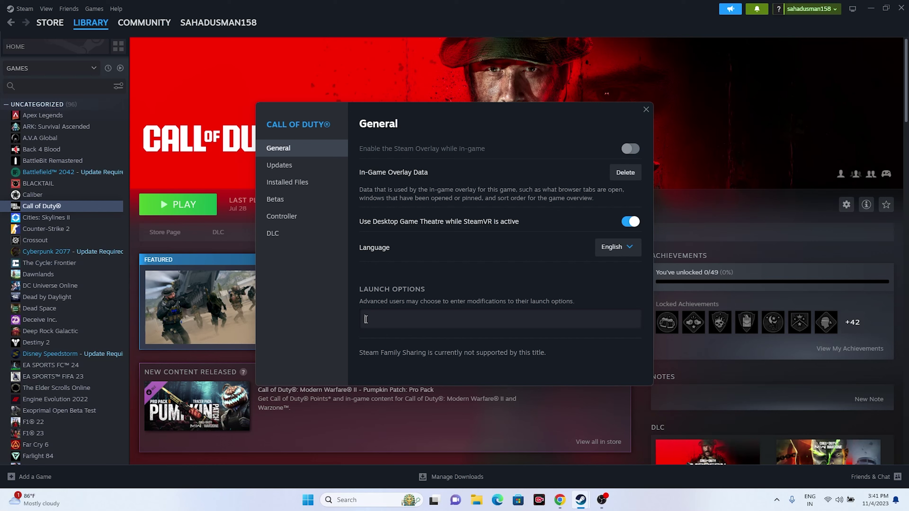
pyautogui.write('-dx112')
pyautogui.click(645, 110)
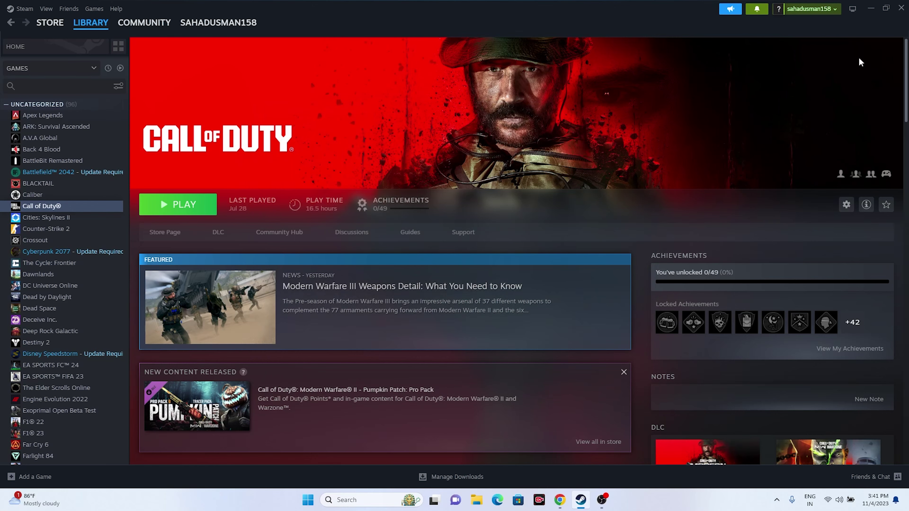
# Step: Minimize Steam, open the Windows Graphics settings, and look through the list of apps with custom options
pyautogui.click(872, 10)
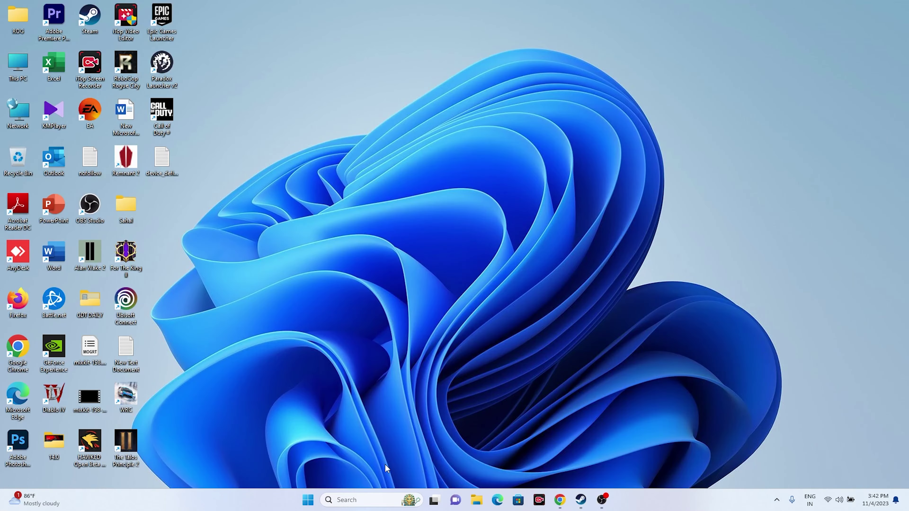
pyautogui.click(362, 492)
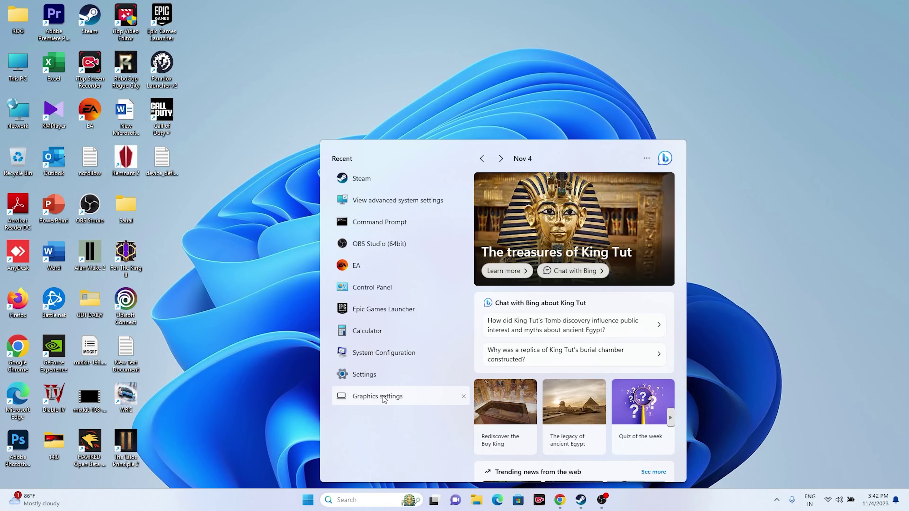
pyautogui.click(382, 395)
pyautogui.scroll(-1, 409, 214)
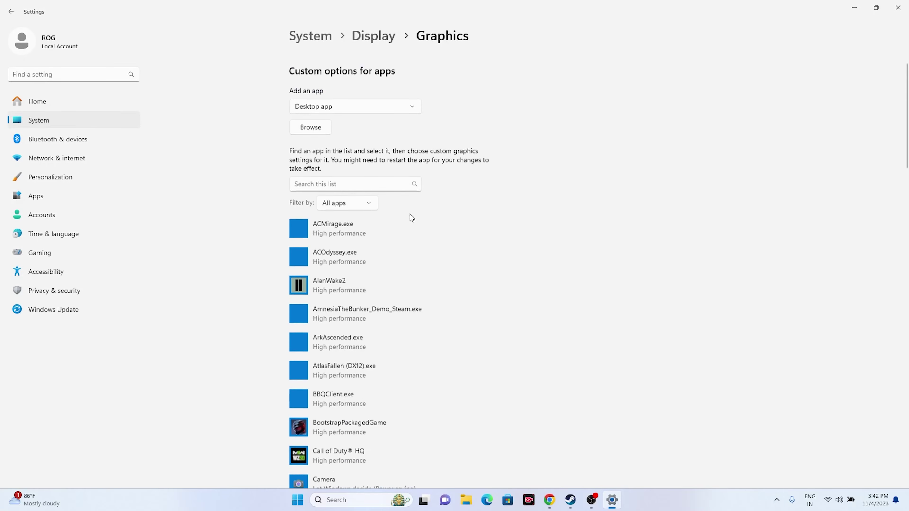
pyautogui.scroll(-5, 409, 213)
pyautogui.scroll(6, 410, 213)
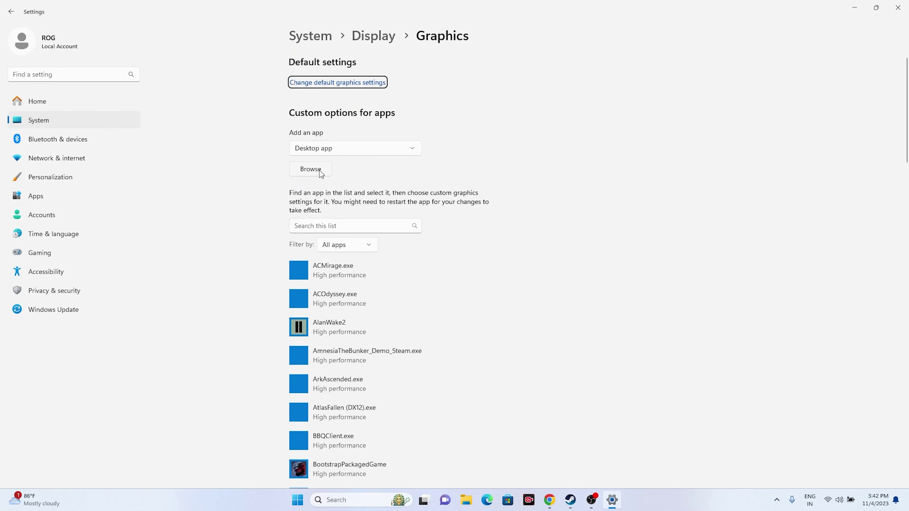
# Step: Start adding a desktop app to the custom graphics options and browse to Program Files (x86) on Local Disk (C:)
pyautogui.click(310, 169)
pyautogui.scroll(-2, 45, 176)
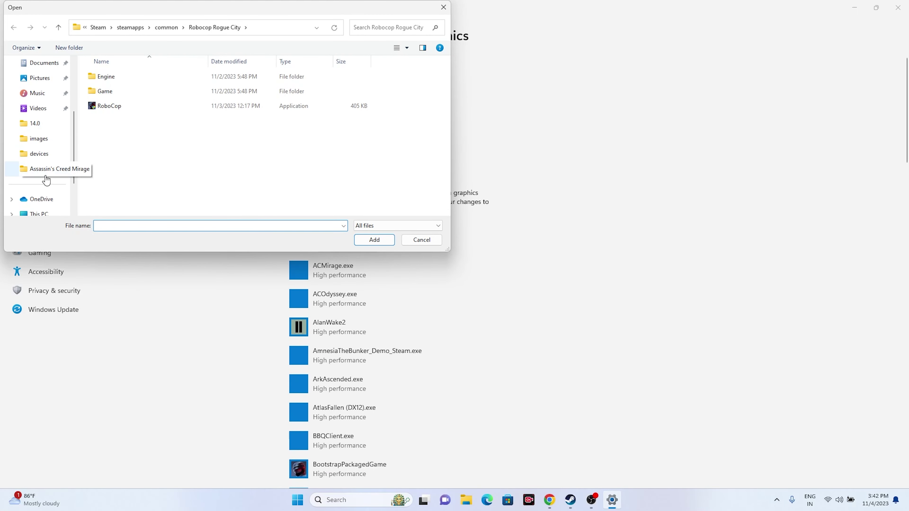
pyautogui.click(40, 214)
pyautogui.doubleClick(159, 86)
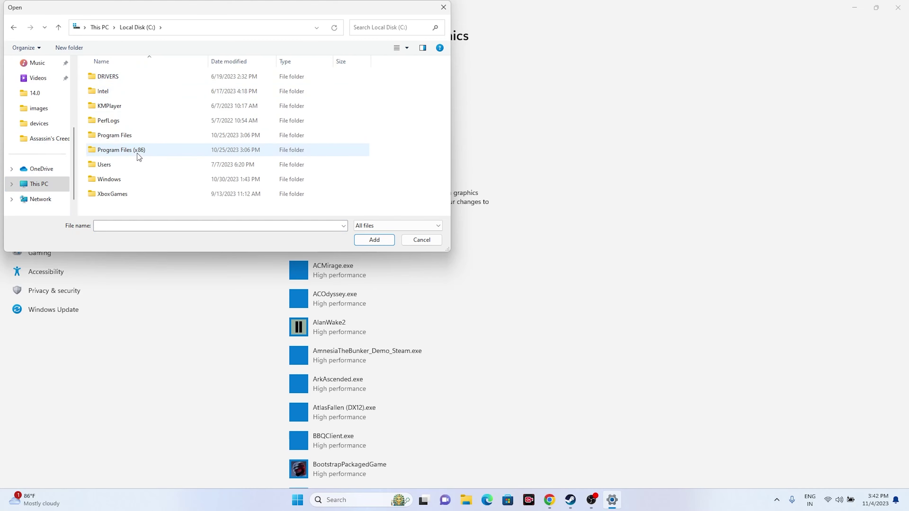
pyautogui.doubleClick(137, 152)
# Step: Browse through Steam, steamapps and common to Call of Duty HQ and add its cod application to the graphics list
pyautogui.scroll(-6, 144, 152)
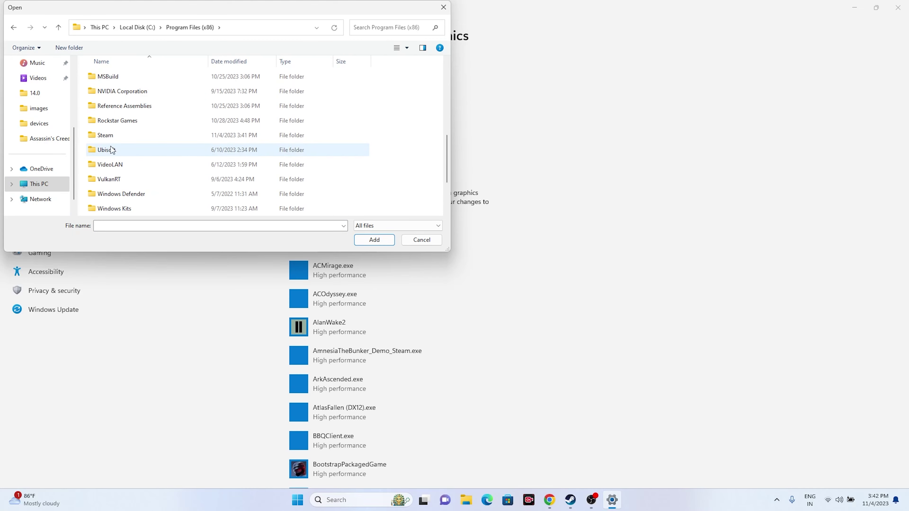
pyautogui.doubleClick(107, 134)
pyautogui.scroll(-3, 133, 130)
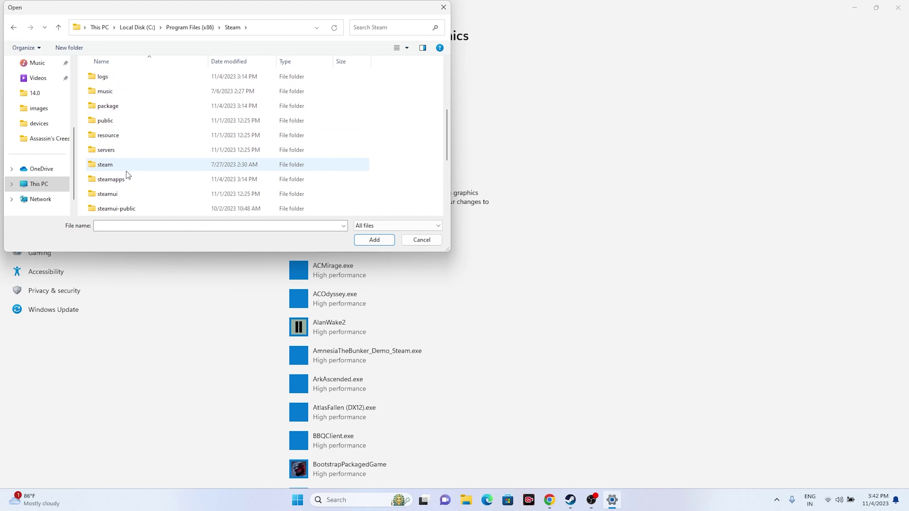
pyautogui.doubleClick(124, 180)
pyautogui.doubleClick(119, 77)
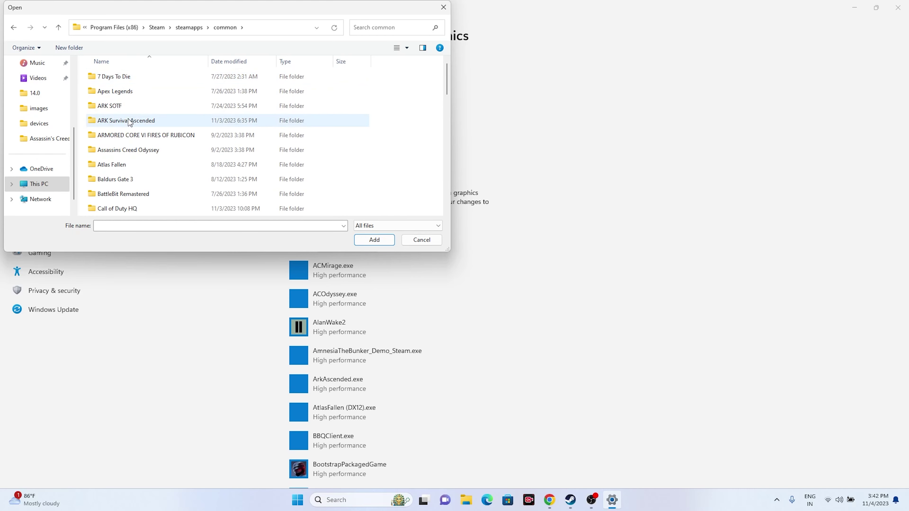
pyautogui.scroll(-3, 128, 120)
pyautogui.scroll(1, 129, 120)
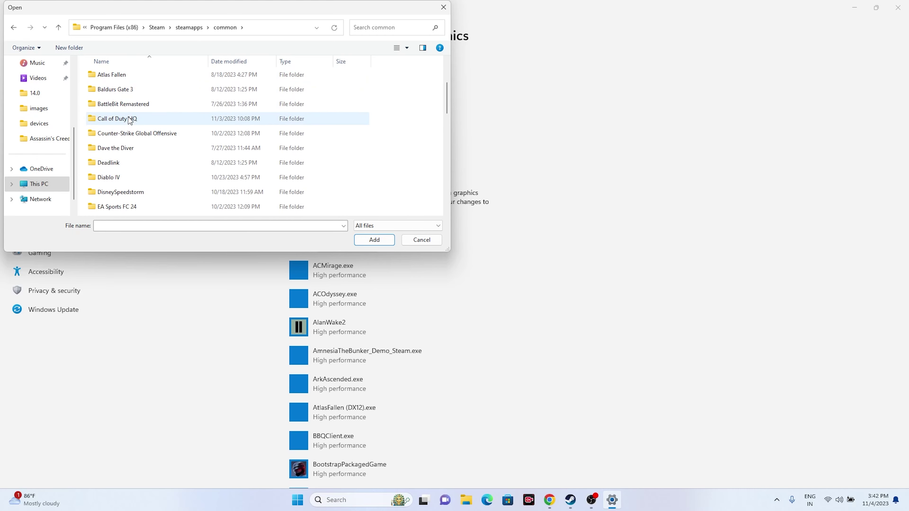
pyautogui.doubleClick(128, 116)
pyautogui.click(111, 138)
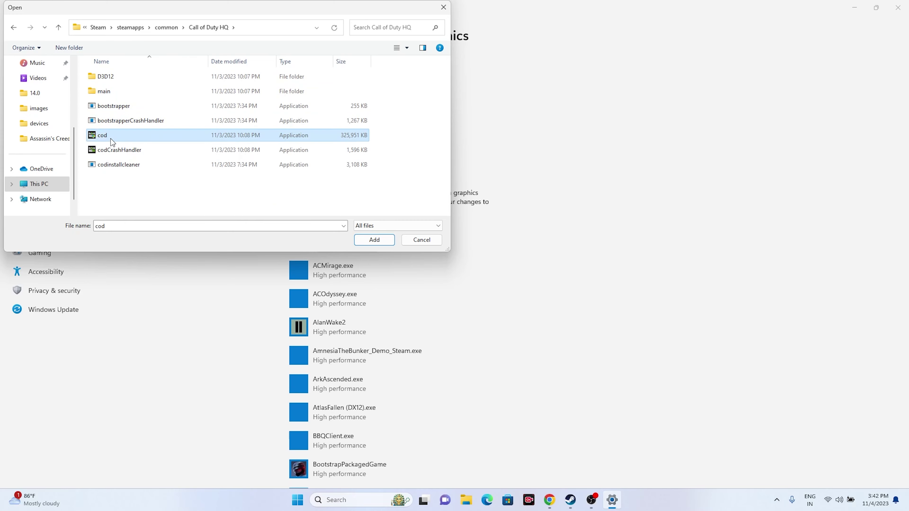
pyautogui.click(368, 241)
# Step: Set the graphics preference of Call of Duty HQ to High performance, save it, and close Settings
pyautogui.scroll(-5, 566, 205)
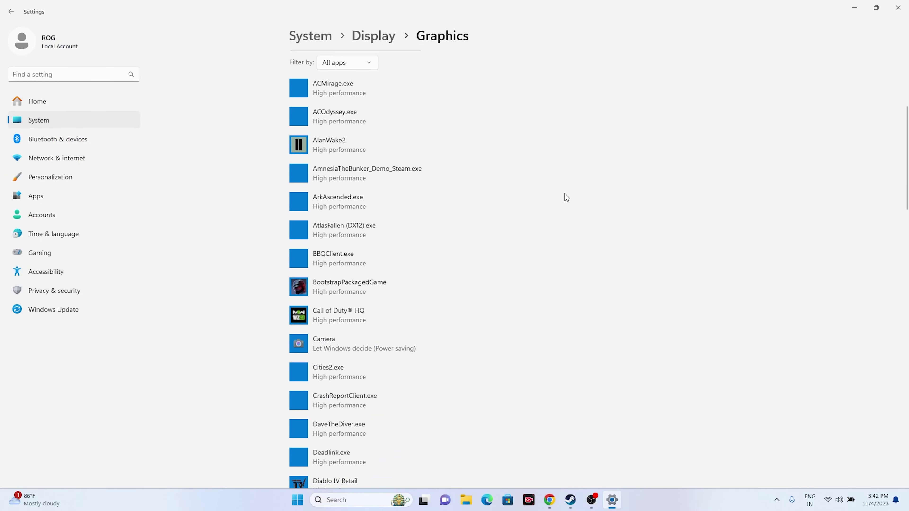
pyautogui.scroll(-3, 565, 198)
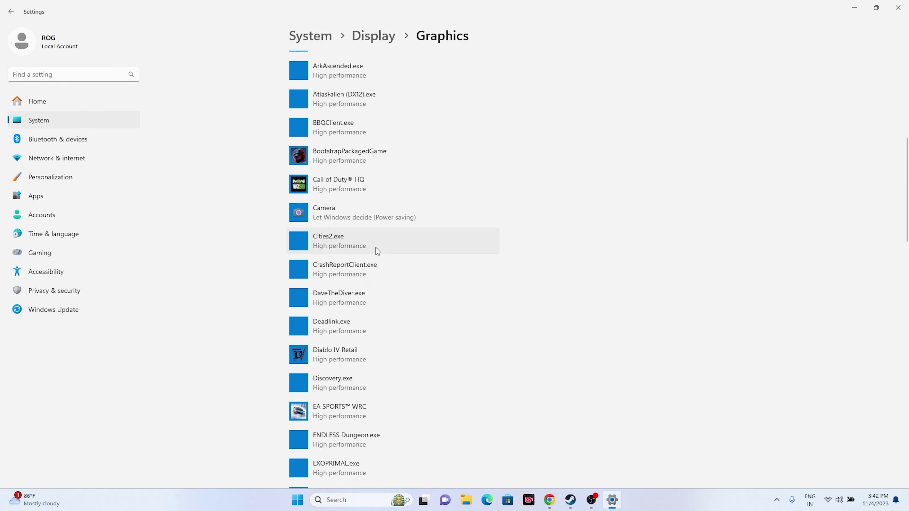
pyautogui.click(347, 182)
pyautogui.click(427, 231)
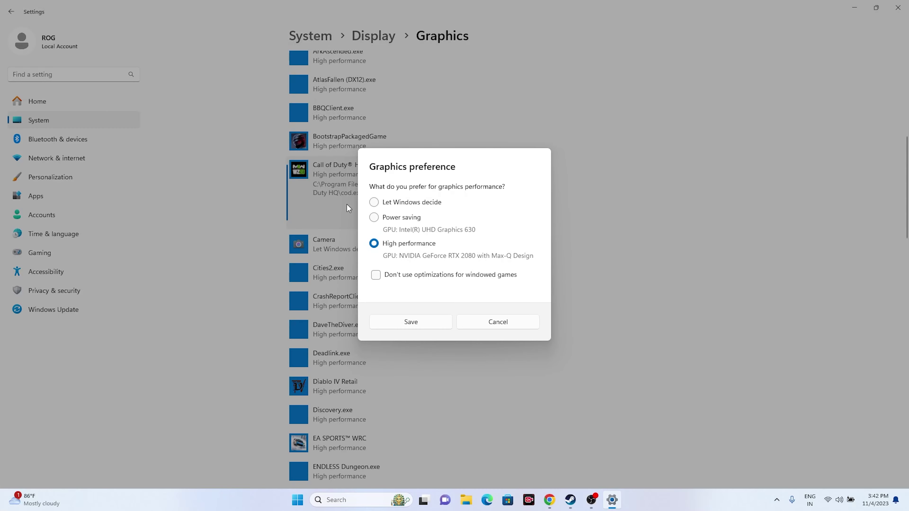
pyautogui.click(378, 203)
pyautogui.click(374, 243)
pyautogui.click(411, 321)
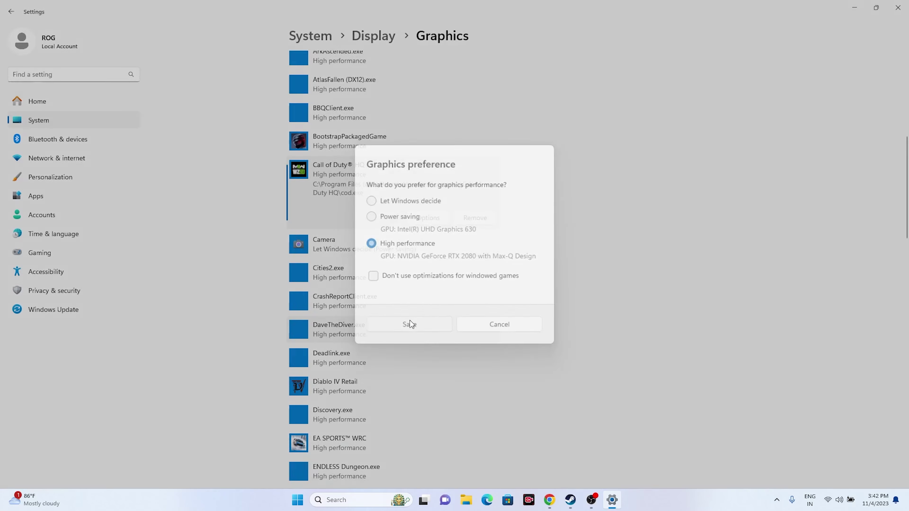
pyautogui.click(897, 7)
# Step: Briefly show Steam, minimize it, and open the Virtual Memory settings from the advanced system settings' Performance Options
pyautogui.click(580, 500)
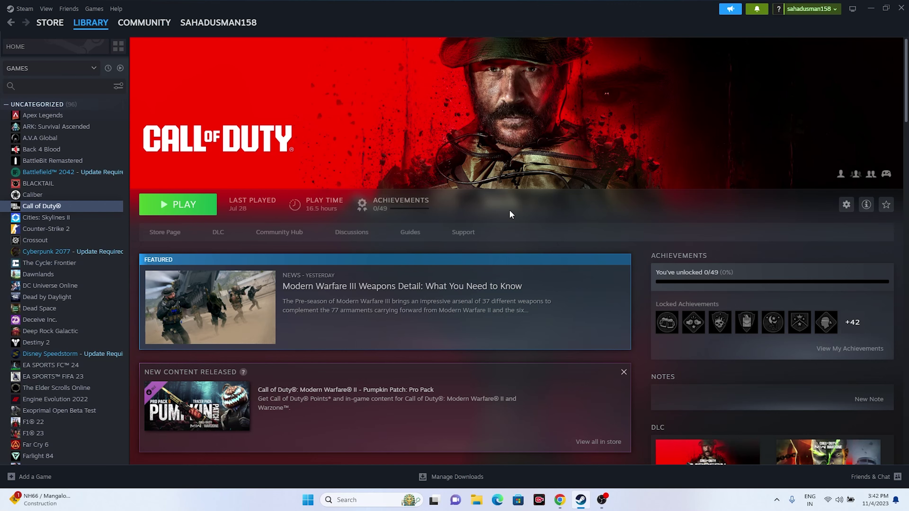
pyautogui.click(870, 7)
pyautogui.click(372, 500)
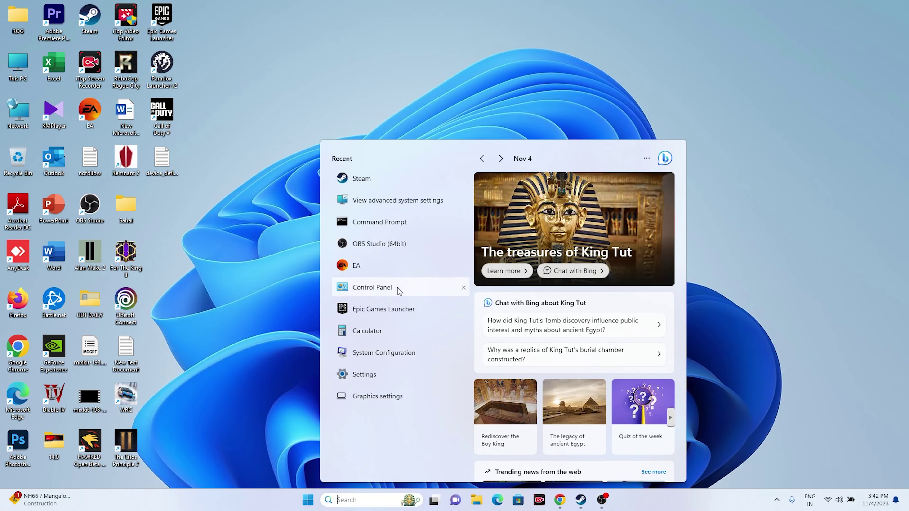
pyautogui.click(397, 208)
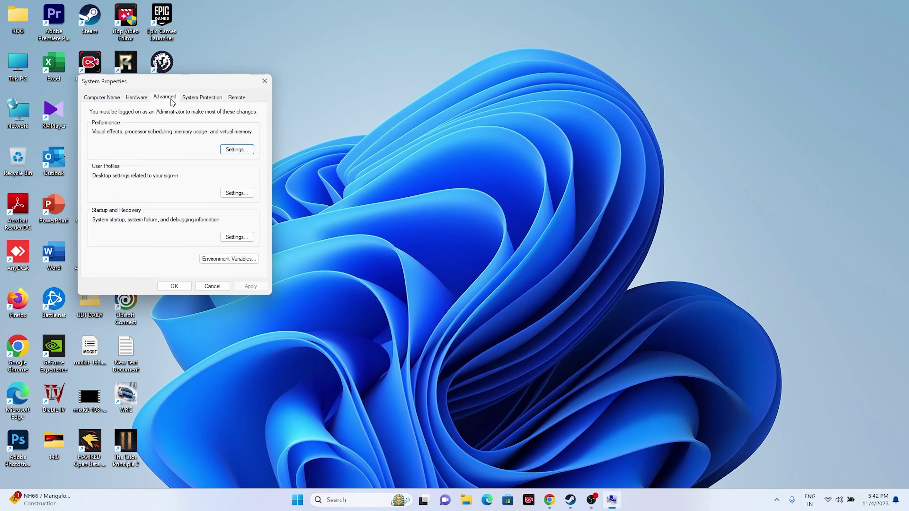
pyautogui.click(236, 150)
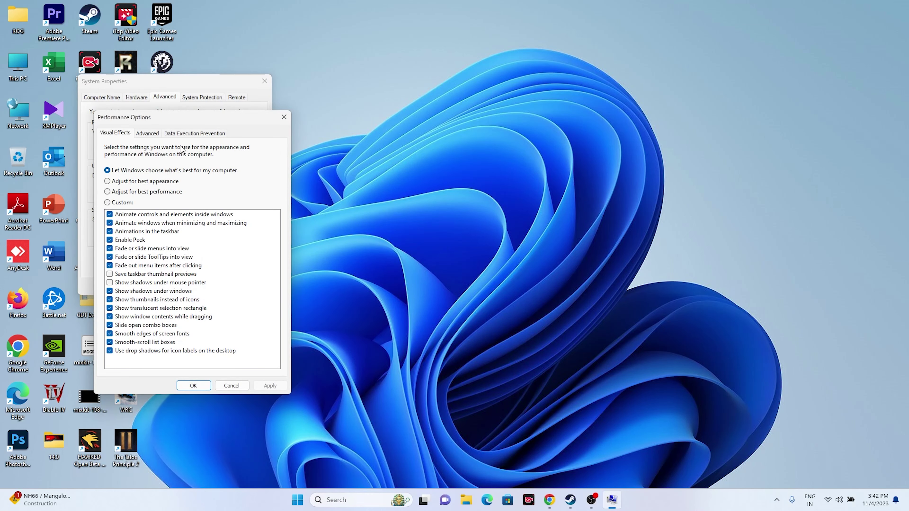
pyautogui.click(148, 133)
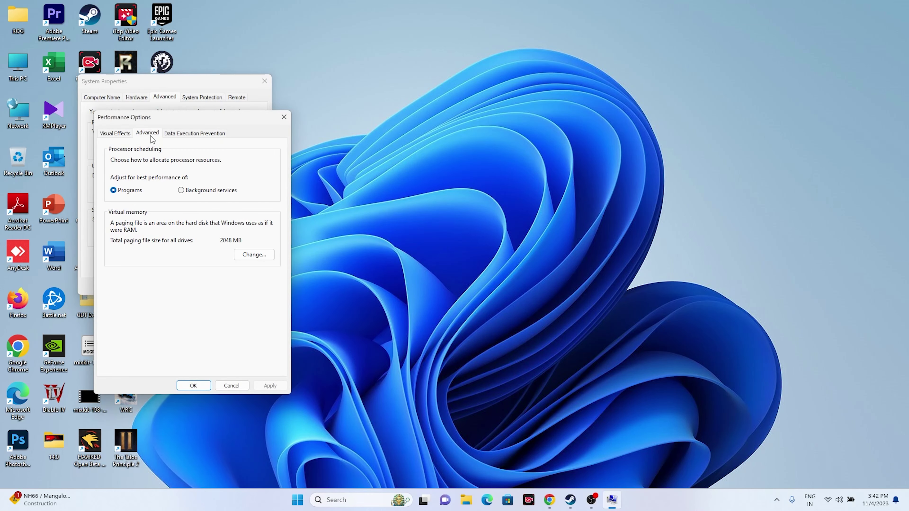
pyautogui.click(253, 259)
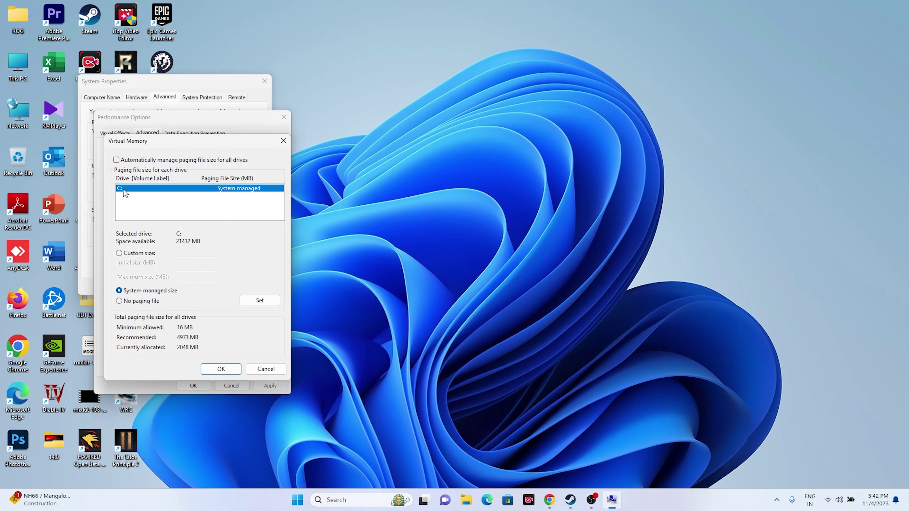
# Step: Choose a custom paging file size for drive C: and open Calculator
pyautogui.click(119, 252)
pyautogui.click(195, 261)
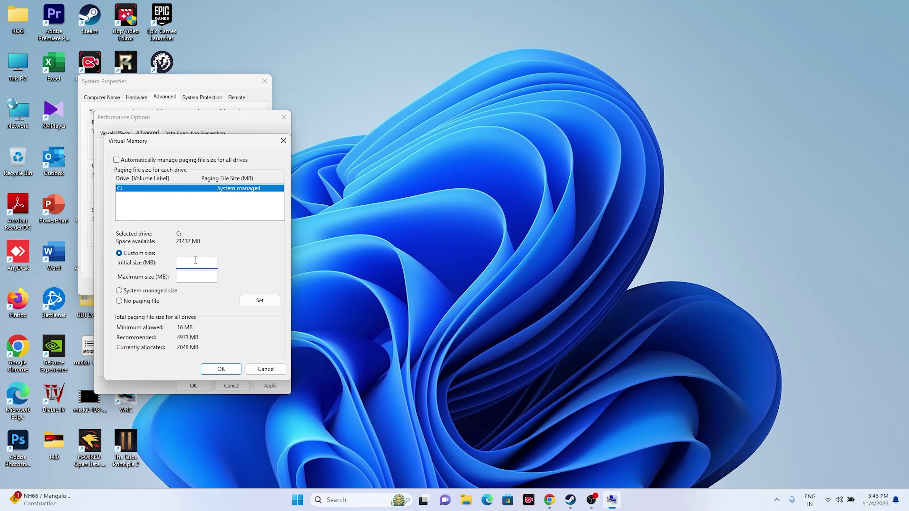
pyautogui.click(196, 277)
pyautogui.click(358, 500)
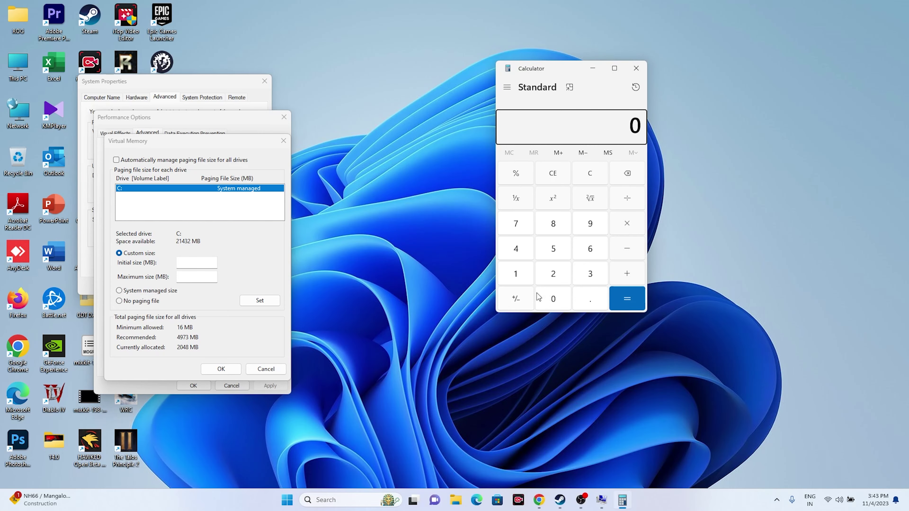
# Step: Multiply 32 by 1024 in Calculator to convert the RAM size to MB
pyautogui.click(590, 276)
pyautogui.click(560, 274)
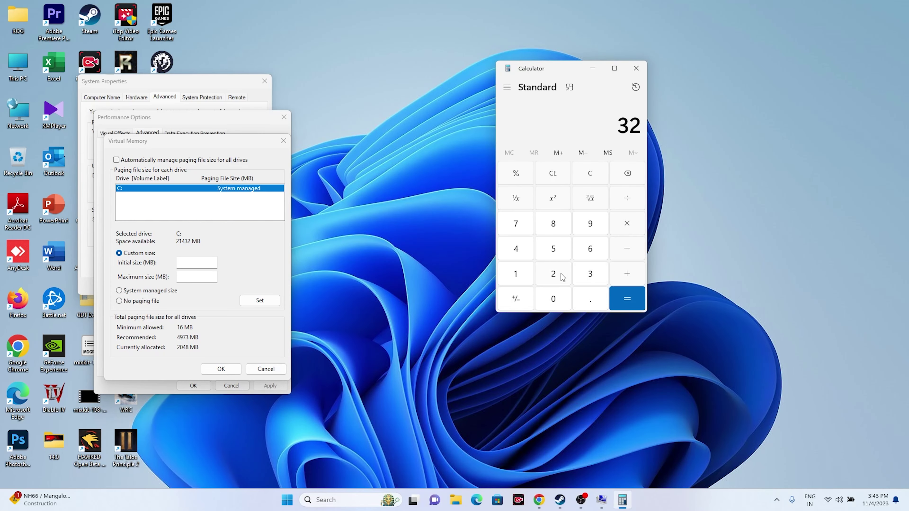
pyautogui.click(624, 227)
pyautogui.click(515, 273)
pyautogui.click(552, 298)
pyautogui.click(552, 273)
pyautogui.click(516, 248)
pyautogui.click(622, 296)
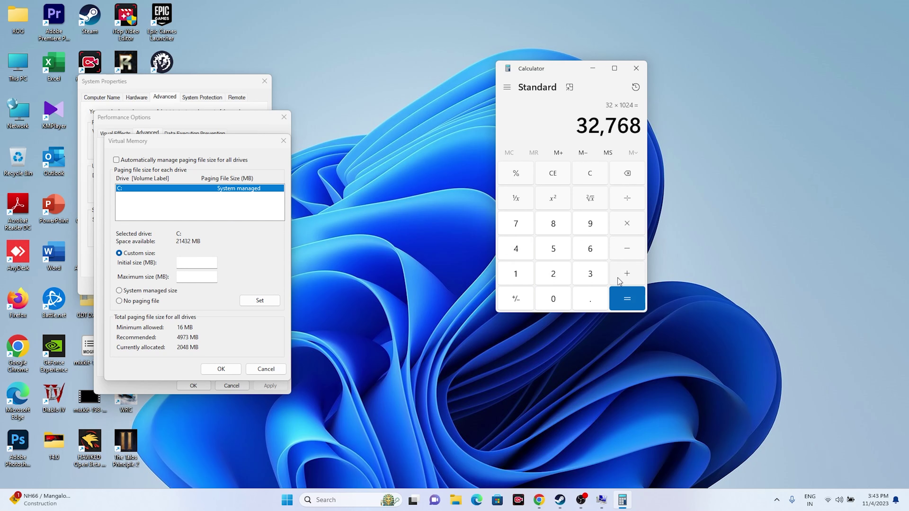
# Step: Multiply the calculated RAM size by 1.5
pyautogui.click(626, 226)
pyautogui.click(517, 277)
pyautogui.click(588, 302)
pyautogui.click(553, 249)
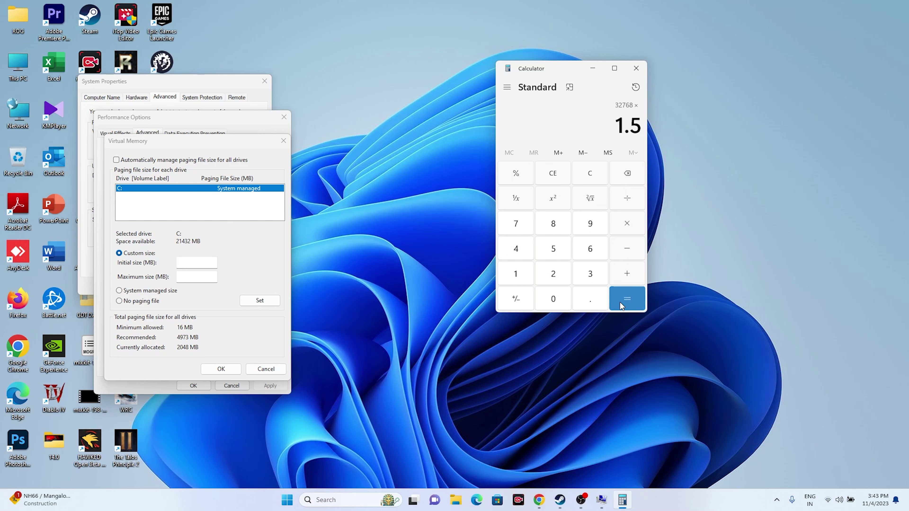
pyautogui.click(626, 298)
# Step: Copy the calculated result and paste it as the paging file's initial size, 49,152 MB
pyautogui.moveTo(584, 125); pyautogui.dragTo(638, 127)
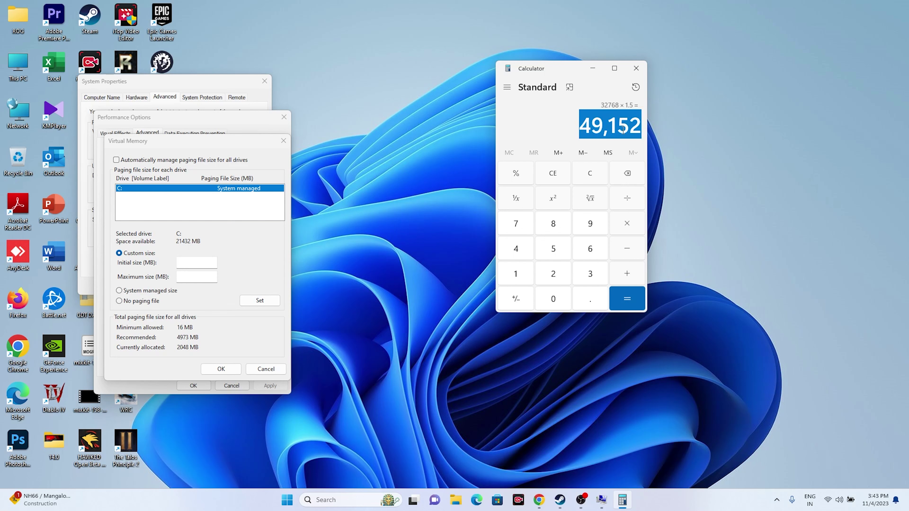
pyautogui.rightClick(638, 127)
pyautogui.click(647, 137)
pyautogui.click(194, 266)
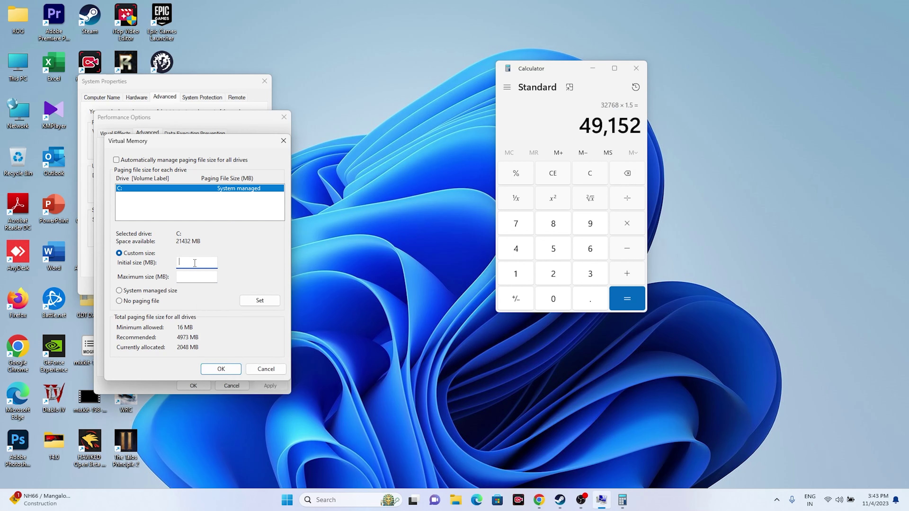
pyautogui.rightClick(193, 264)
pyautogui.click(219, 307)
# Step: Clear Calculator and compute 32 × 1024 again for the paging file's maximum size
pyautogui.click(196, 278)
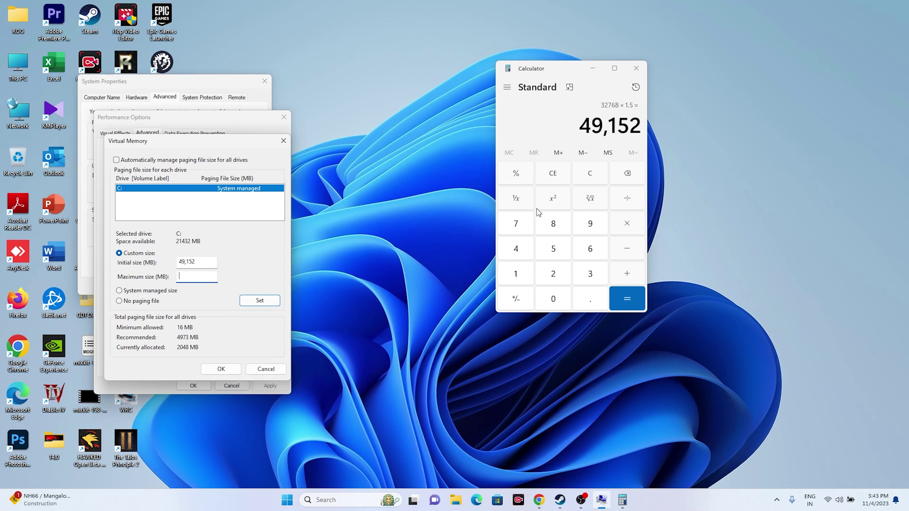
pyautogui.click(590, 174)
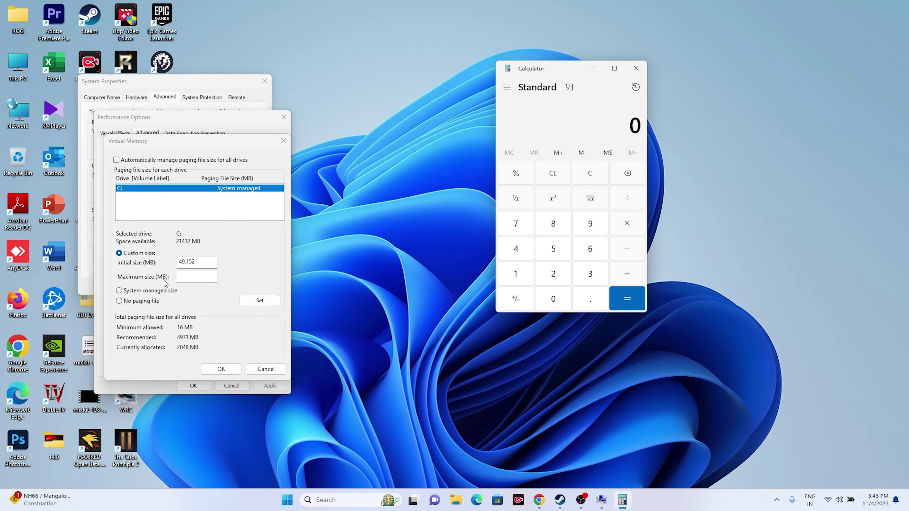
pyautogui.click(589, 275)
pyautogui.click(564, 280)
pyautogui.click(620, 228)
pyautogui.click(517, 271)
pyautogui.click(561, 305)
pyautogui.click(551, 279)
pyautogui.click(515, 248)
pyautogui.click(626, 299)
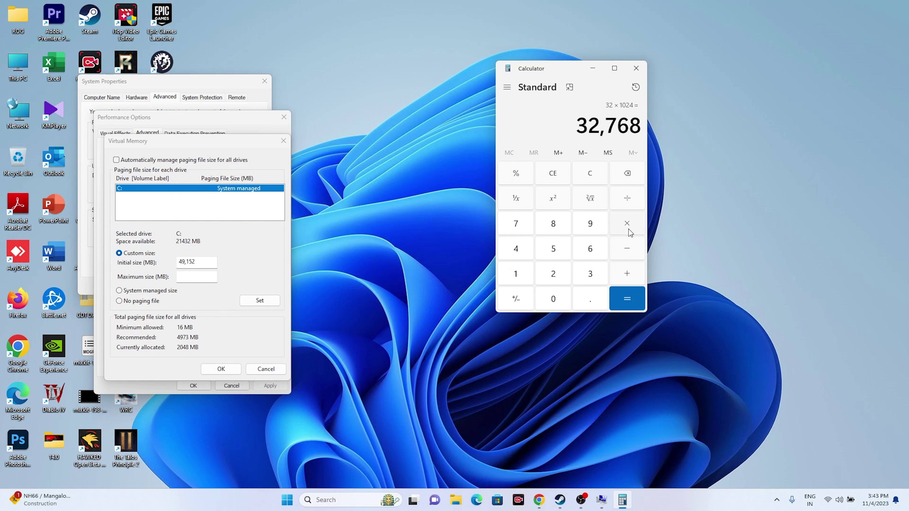
# Step: Multiply the result by 3 and copy it into the paging file's maximum size as 98,304 MB
pyautogui.click(626, 223)
pyautogui.click(592, 277)
pyautogui.click(615, 299)
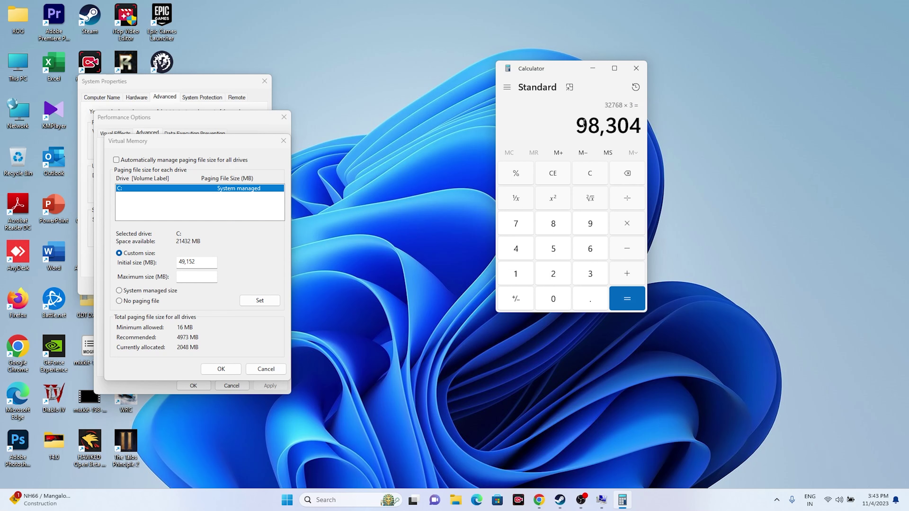
pyautogui.moveTo(579, 123); pyautogui.dragTo(638, 126)
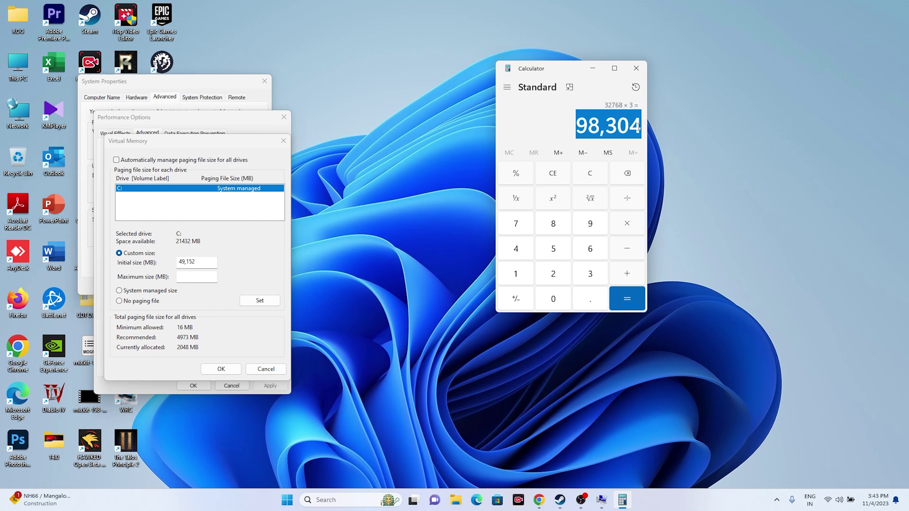
pyautogui.rightClick(204, 278)
pyautogui.click(227, 322)
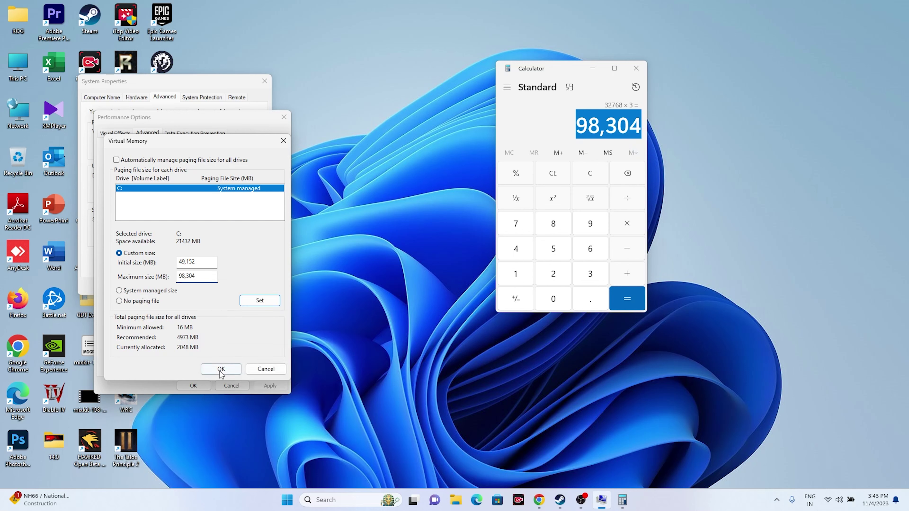
# Step: Confirm the virtual memory and performance settings, and close System Properties and Calculator
pyautogui.click(193, 385)
pyautogui.click(193, 385)
pyautogui.click(264, 81)
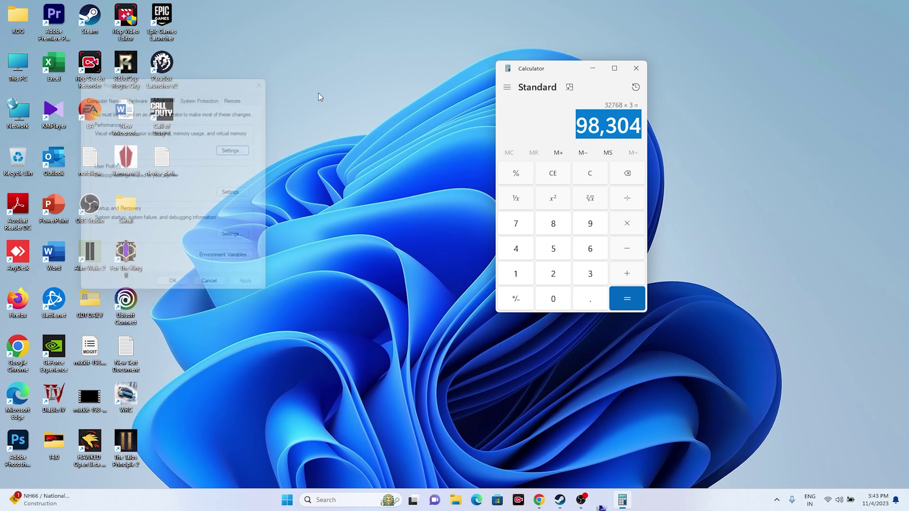
pyautogui.click(636, 68)
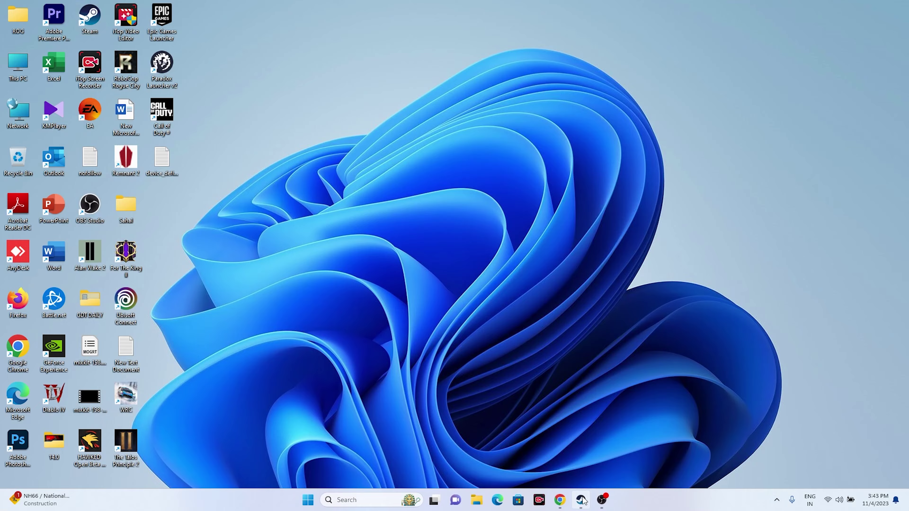
# Step: Briefly show Steam, minimize it, check the Windows Update page in Settings, and close Settings
pyautogui.click(581, 499)
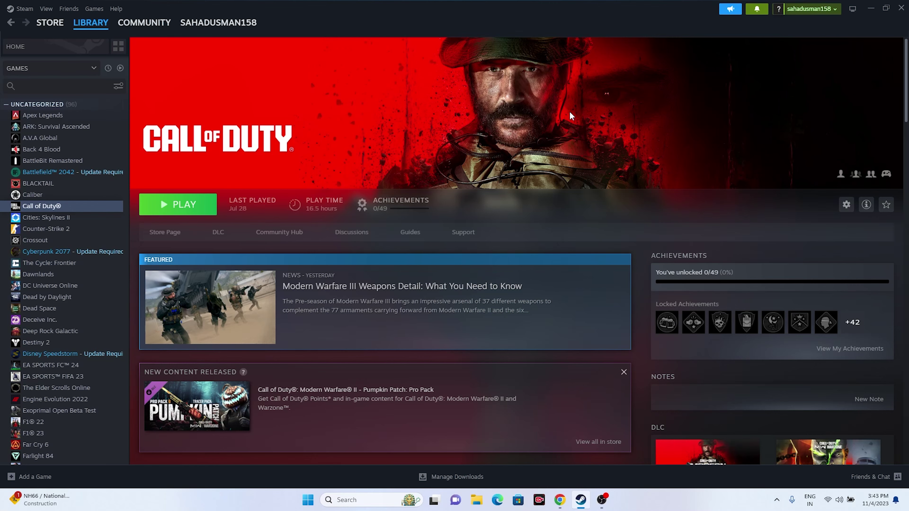
pyautogui.click(870, 8)
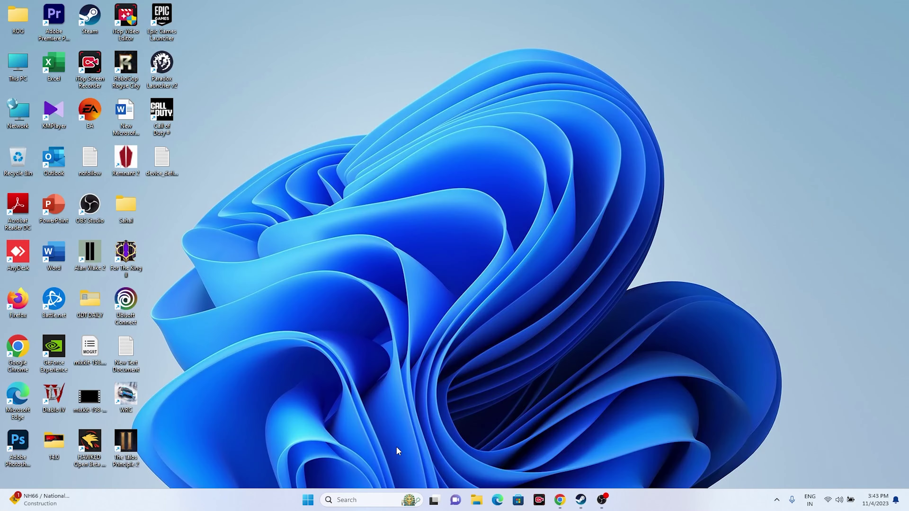
pyautogui.click(364, 500)
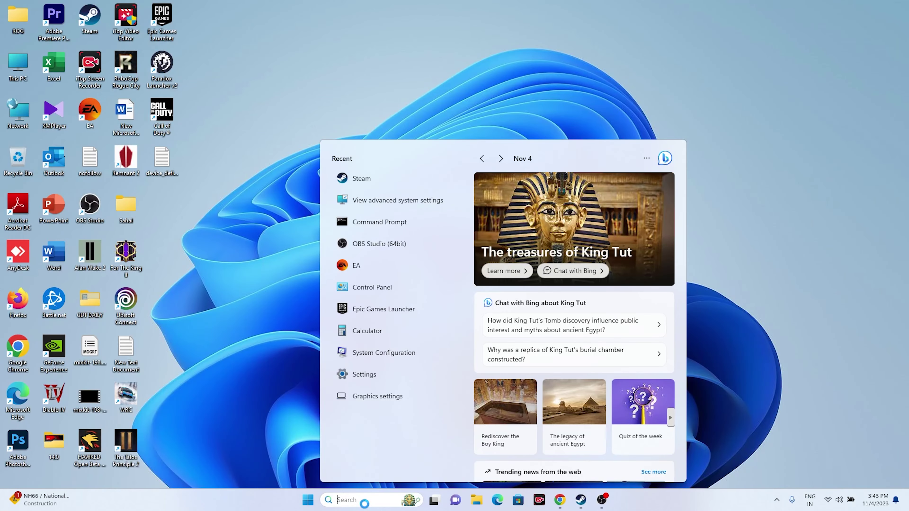
pyautogui.click(371, 379)
pyautogui.click(73, 310)
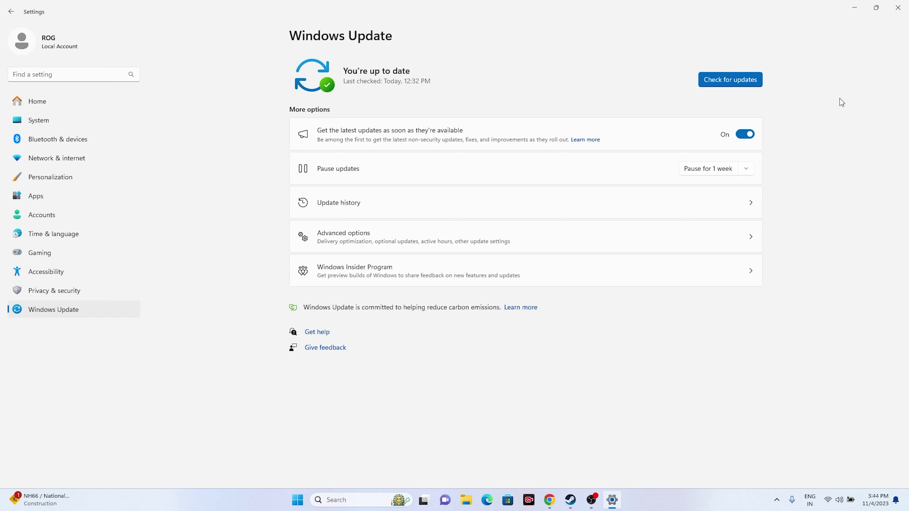
pyautogui.click(899, 11)
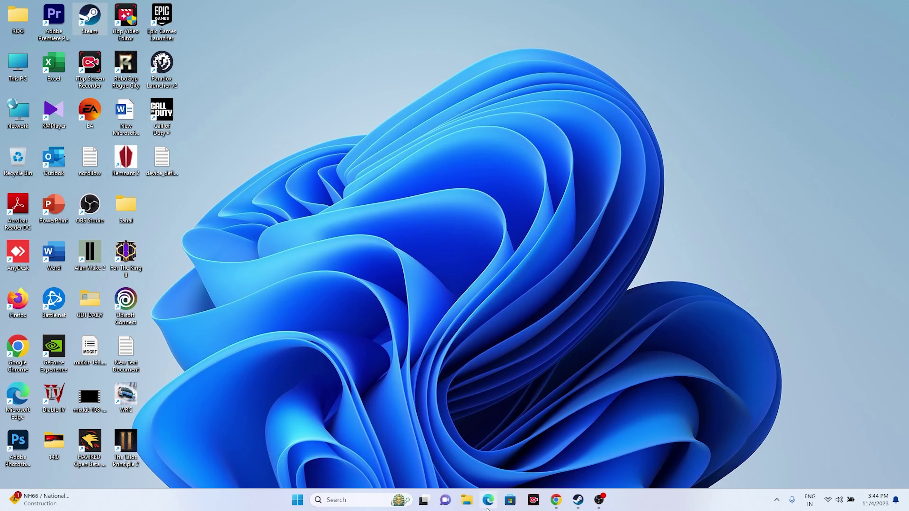
# Step: Switch to Chrome and bring up the Manual Driver Search form on NVIDIA's GeForce Drivers page
pyautogui.click(559, 500)
pyautogui.click(352, 8)
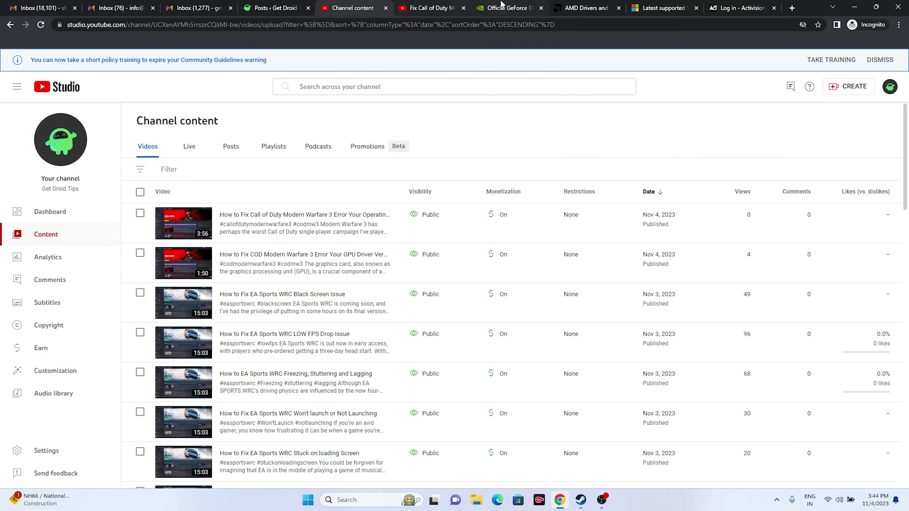
pyautogui.click(508, 8)
pyautogui.click(487, 114)
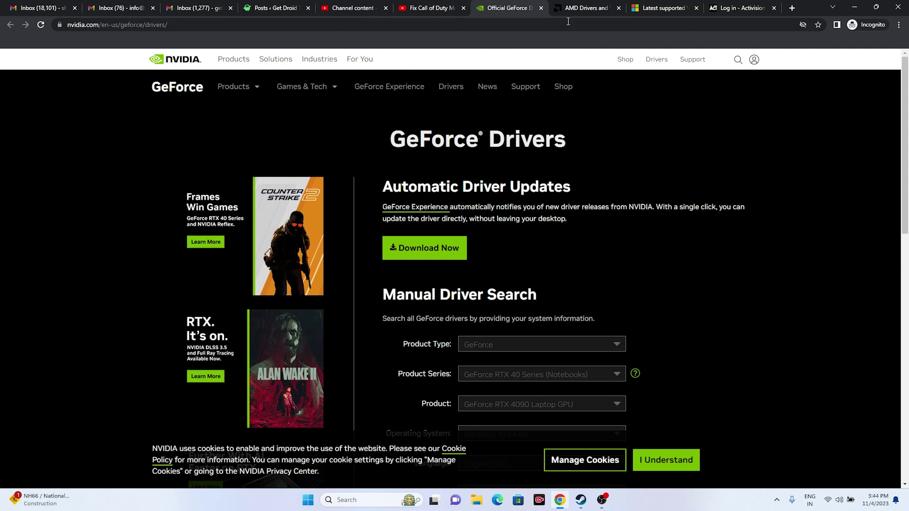
pyautogui.hotkey('ctrl', 'Tab')
pyautogui.click(537, 4)
pyautogui.scroll(-4, 763, 143)
pyautogui.scroll(-3, 863, 166)
pyautogui.scroll(1, 511, 179)
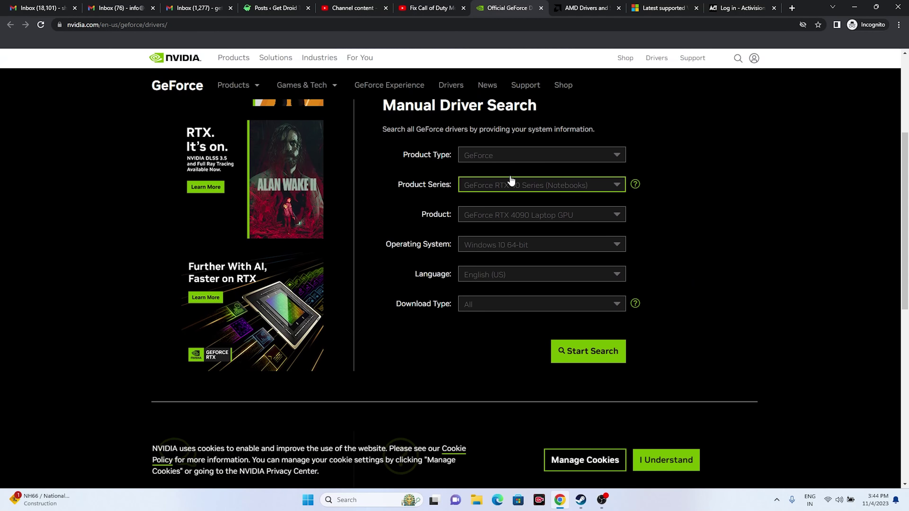
# Step: Set the driver search to product type GeForce, series GeForce RTX 40 Series and product NVIDIA GeForce RTX 4090
pyautogui.click(502, 161)
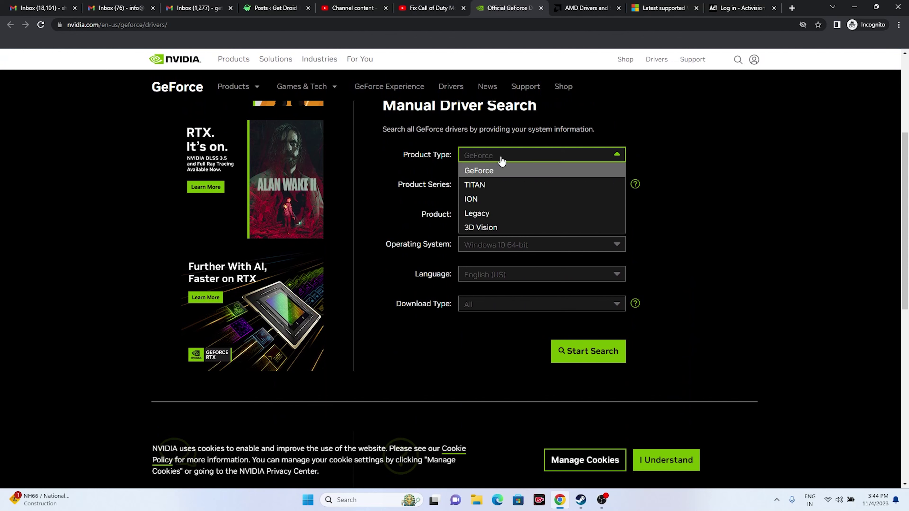
pyautogui.click(502, 174)
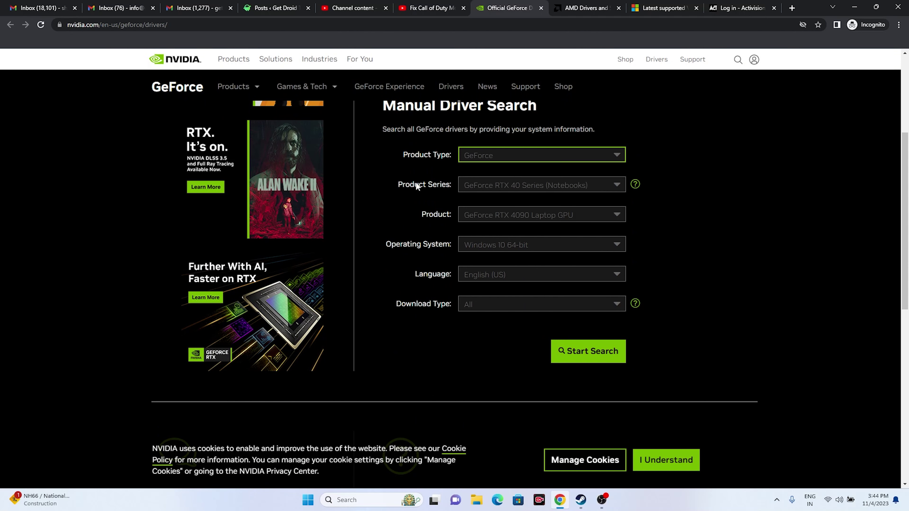
pyautogui.click(505, 190)
pyautogui.click(517, 217)
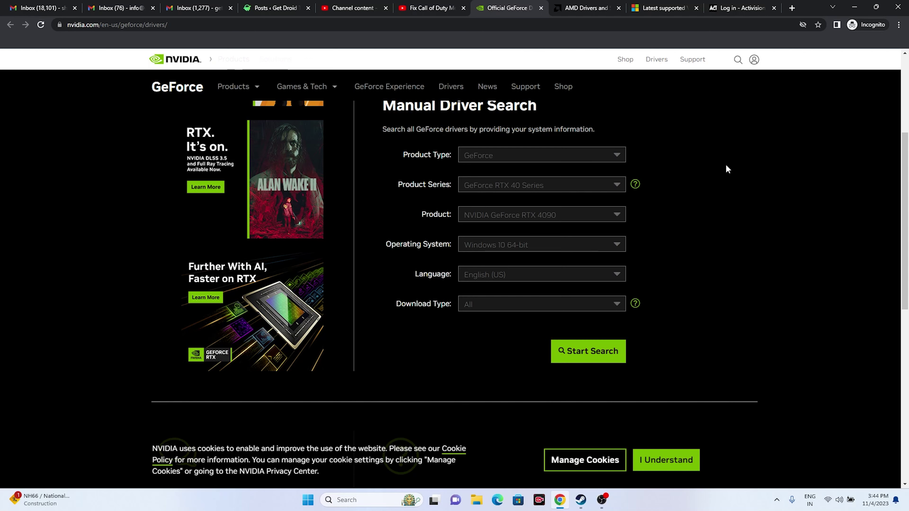
pyautogui.scroll(-1, 662, 172)
pyautogui.click(552, 168)
pyautogui.click(545, 183)
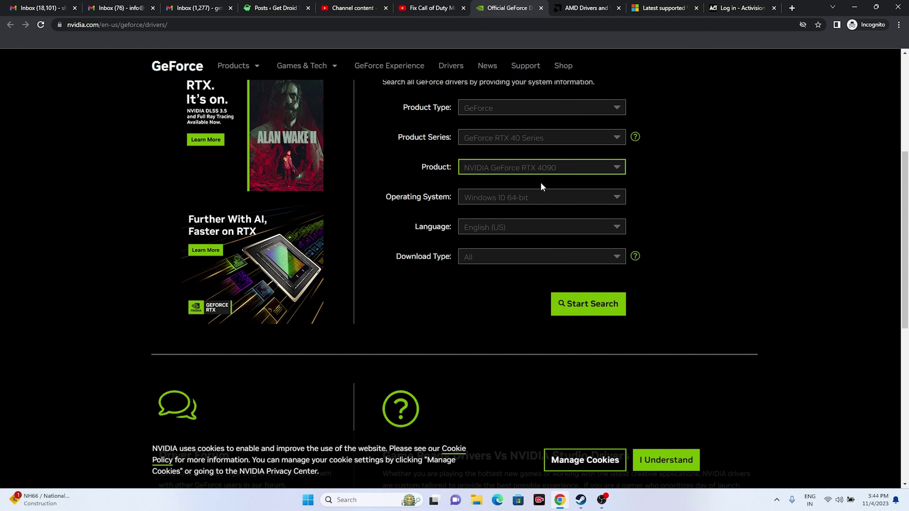
# Step: Keep Windows 10 64-bit and English (US), run the driver search, and check the version of the newest driver listed
pyautogui.click(524, 198)
pyautogui.click(513, 228)
pyautogui.click(587, 304)
pyautogui.scroll(-5, 374, 268)
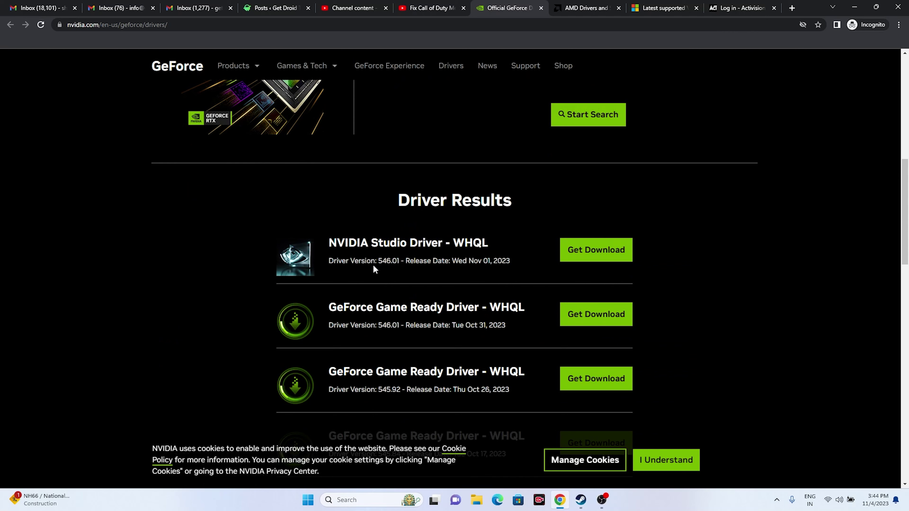
pyautogui.moveTo(378, 263); pyautogui.dragTo(400, 263)
pyautogui.click(473, 265)
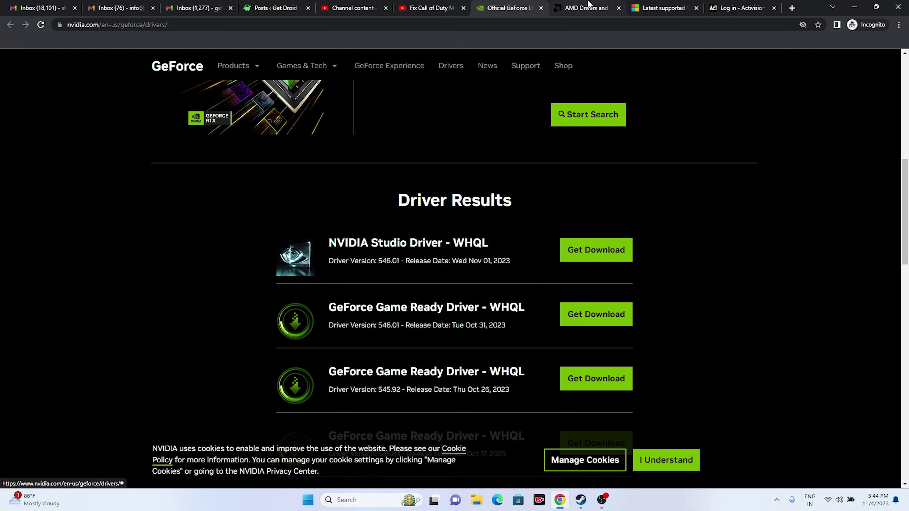
# Step: On AMD's support page, choose Graphics, AMD Radeon RX 7000S Series and AMD Radeon RX 7600S, and submit to open its driver page
pyautogui.click(586, 8)
pyautogui.scroll(-4, 359, 210)
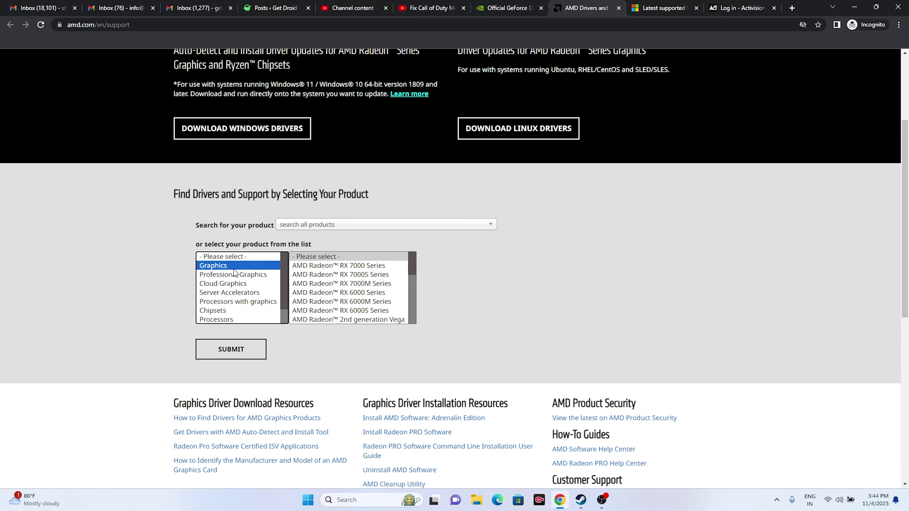
pyautogui.click(322, 274)
pyautogui.click(451, 265)
pyautogui.click(548, 275)
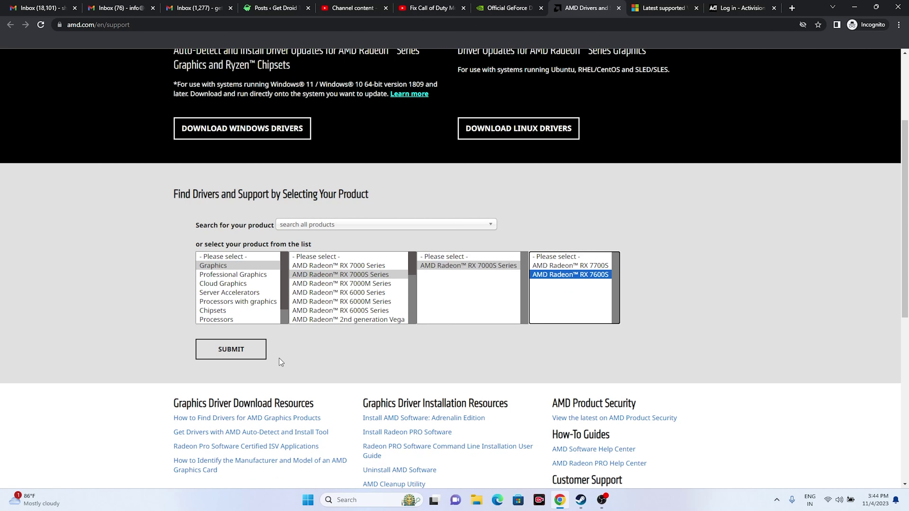
pyautogui.click(239, 349)
pyautogui.scroll(-1, 242, 347)
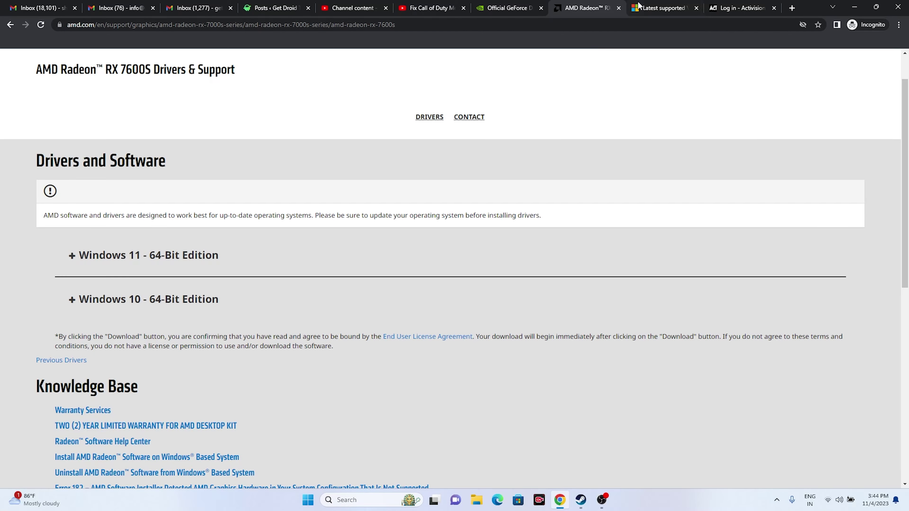
# Step: Switch to the Microsoft Visual C++ Redistributable page and find the X86 download in the Visual Studio 2015, 2017, 2019, and 2022 table
pyautogui.click(649, 9)
pyautogui.moveTo(450, 239); pyautogui.dragTo(249, 218)
pyautogui.click(459, 243)
pyautogui.scroll(-10, 394, 243)
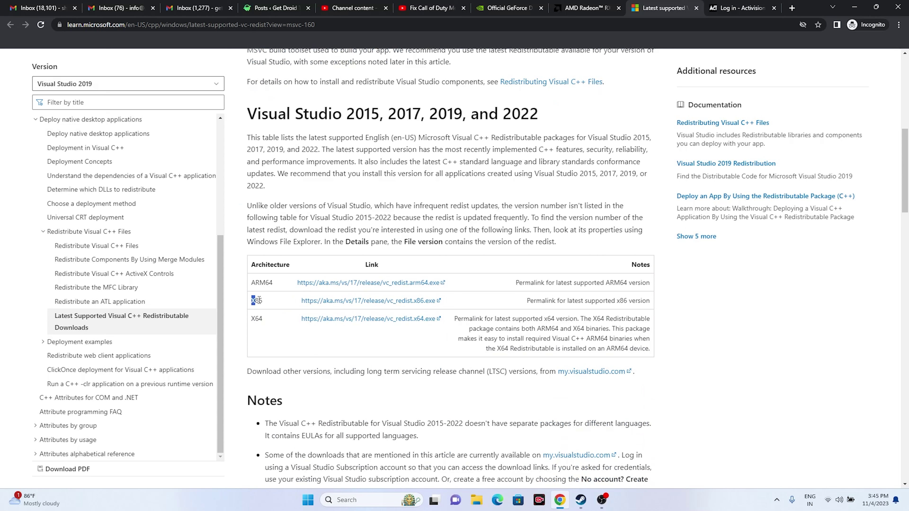
pyautogui.moveTo(251, 300); pyautogui.dragTo(263, 300)
# Step: Try to sign in to Activision through Steam on its login page, reload, close that tab and minimize Chrome
pyautogui.click(740, 7)
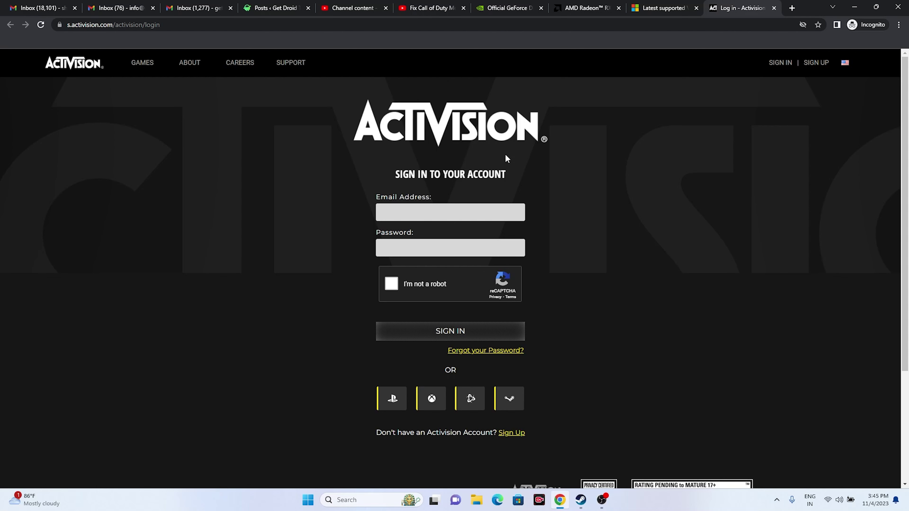
pyautogui.click(413, 215)
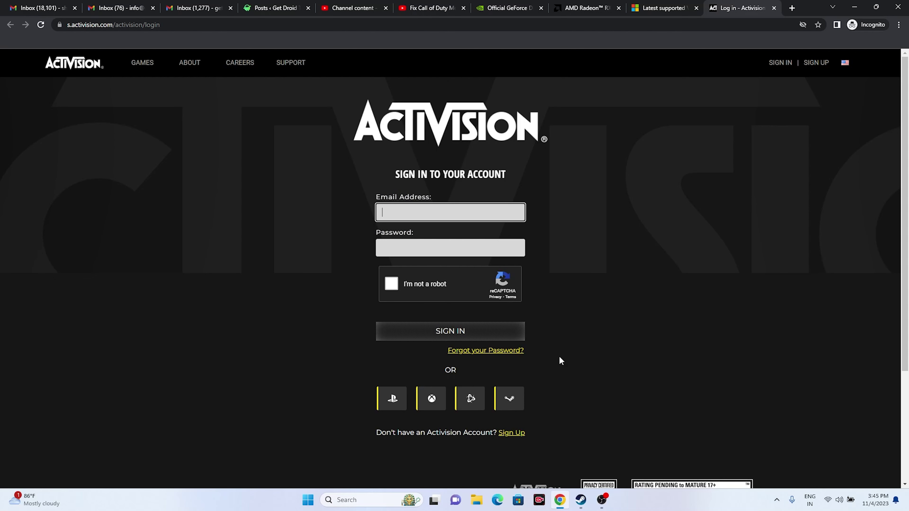
pyautogui.click(512, 401)
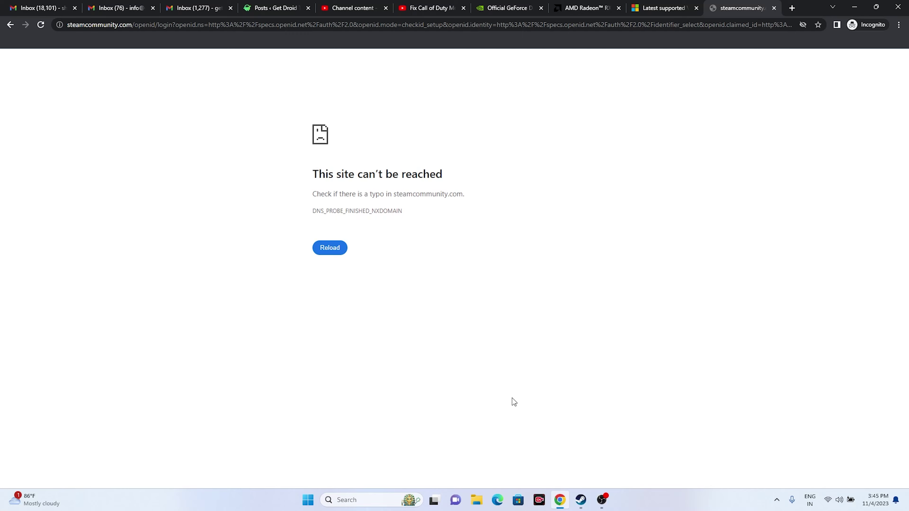
pyautogui.click(334, 248)
pyautogui.click(773, 8)
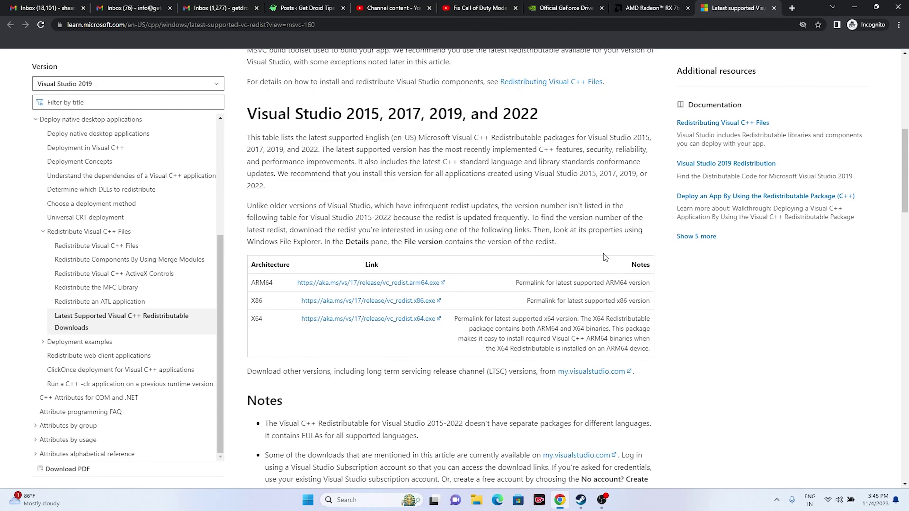
pyautogui.click(854, 7)
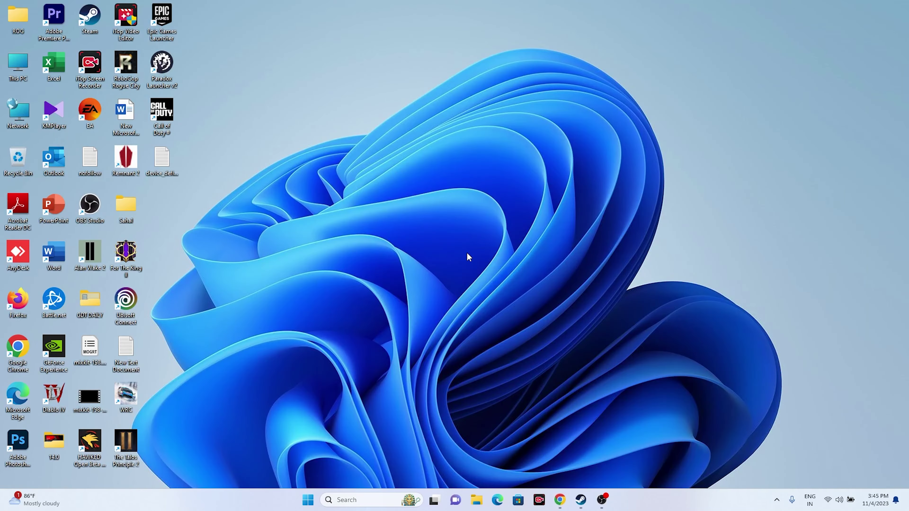
# Step: Bring up Steam, check the free space on Local Disk (C:) under This PC in File Explorer, and close File Explorer
pyautogui.click(581, 499)
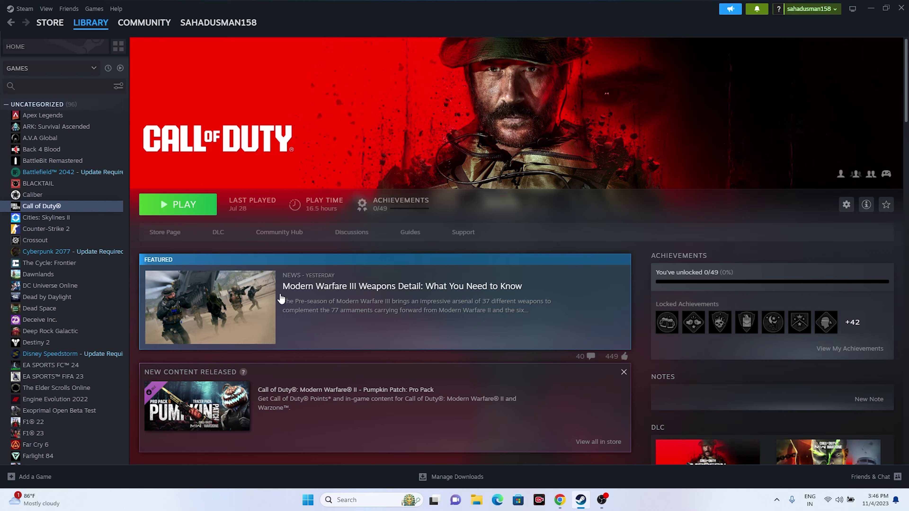
pyautogui.rightClick(51, 207)
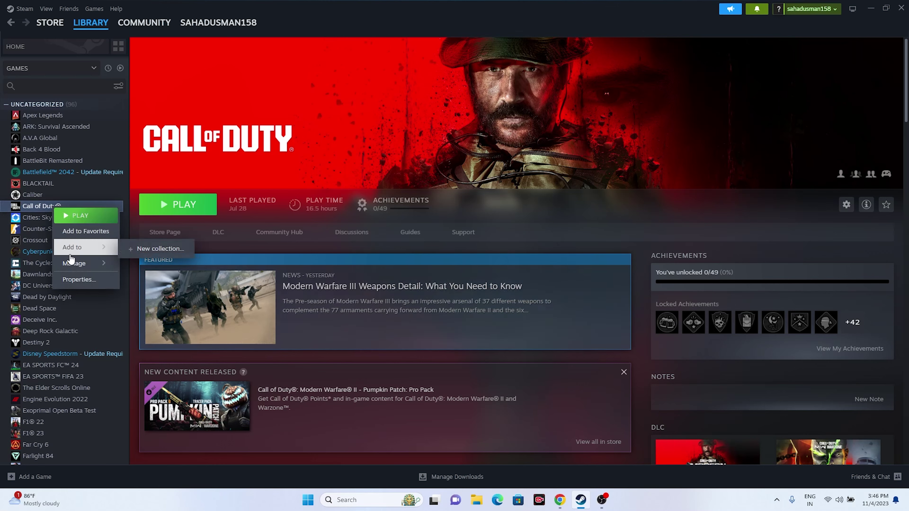
pyautogui.click(588, 217)
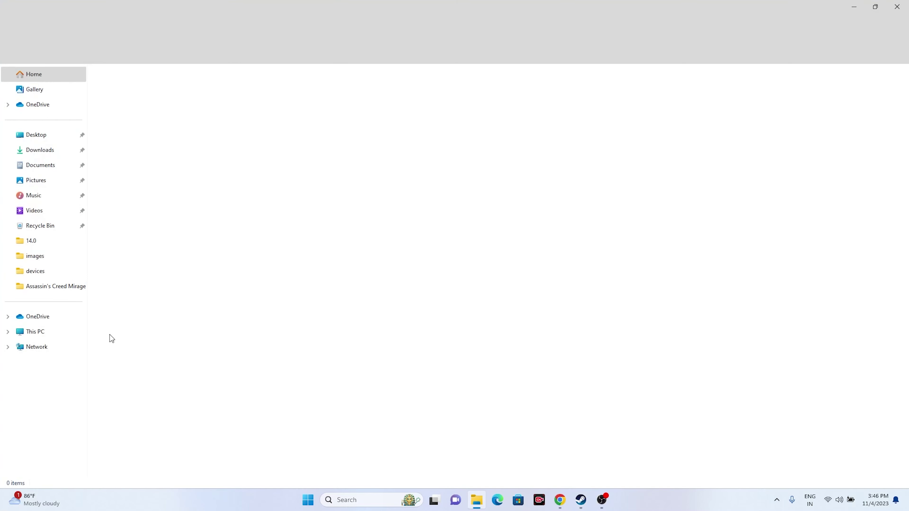
pyautogui.click(39, 332)
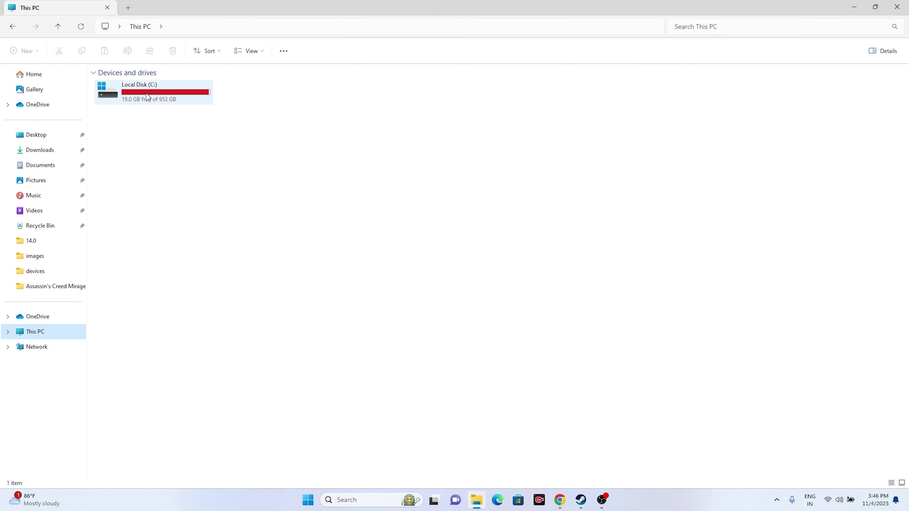
pyautogui.moveTo(146, 96)
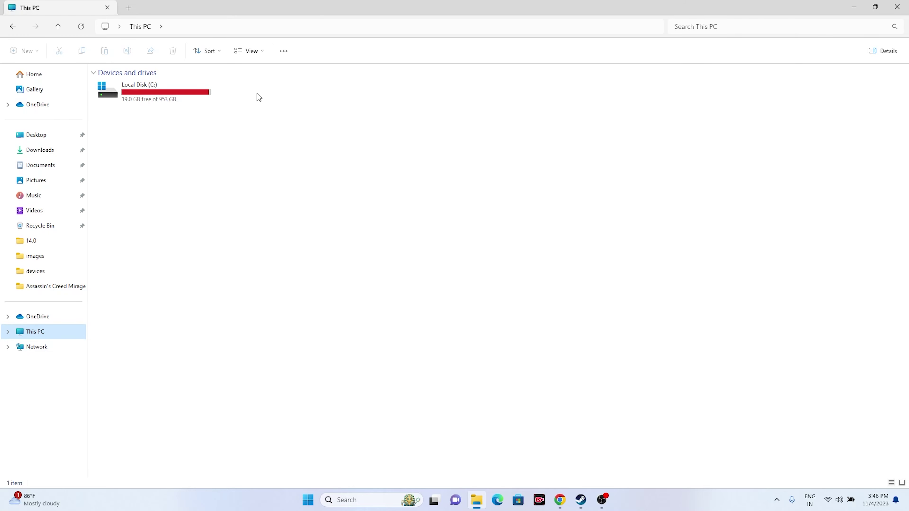
pyautogui.click(902, 4)
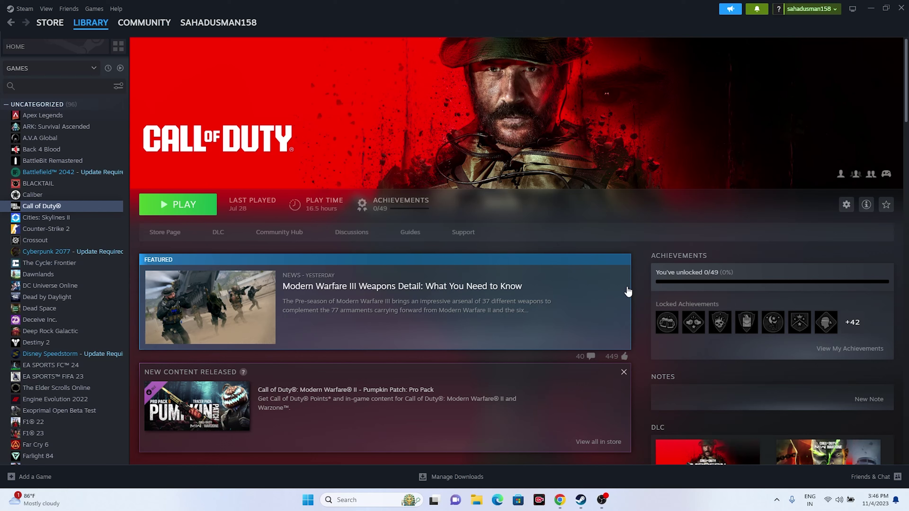
# Step: Verify the integrity of Call of Duty's installed game files from its Steam properties, and close the properties once the update completes
pyautogui.rightClick(41, 206)
pyautogui.click(58, 276)
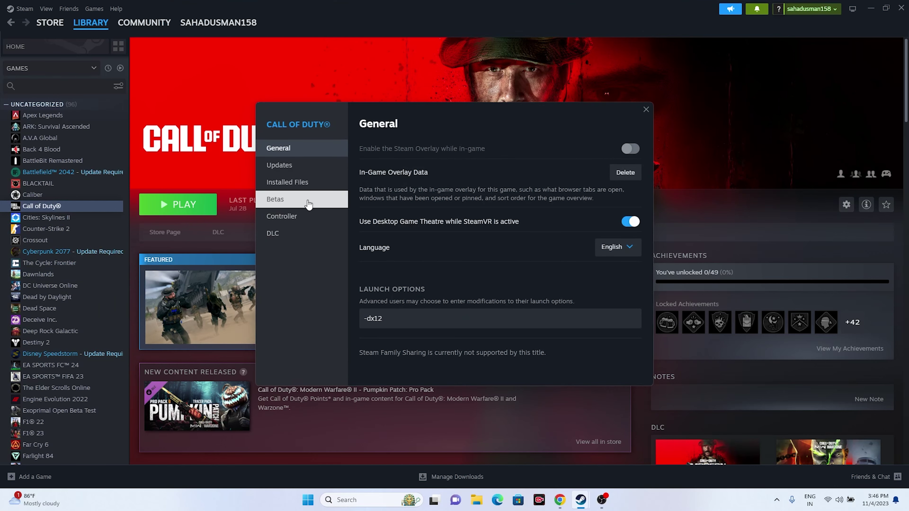
pyautogui.click(307, 187)
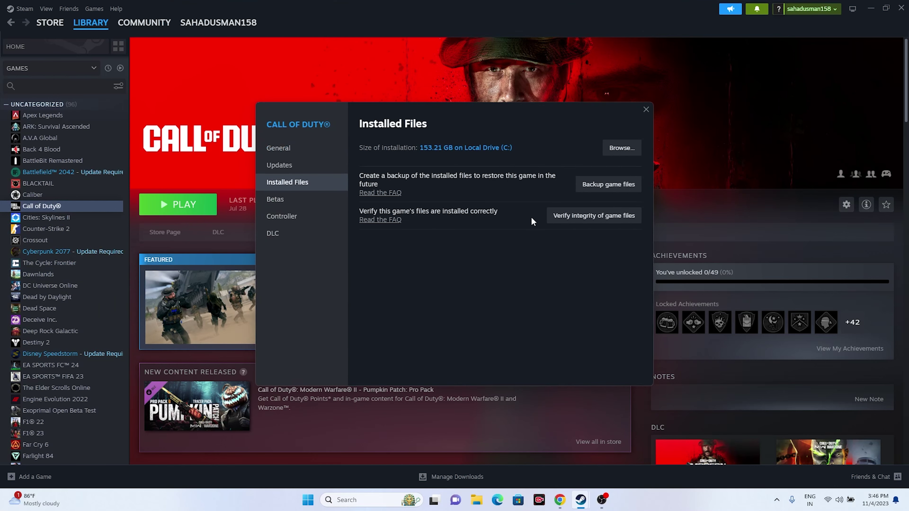
pyautogui.click(601, 217)
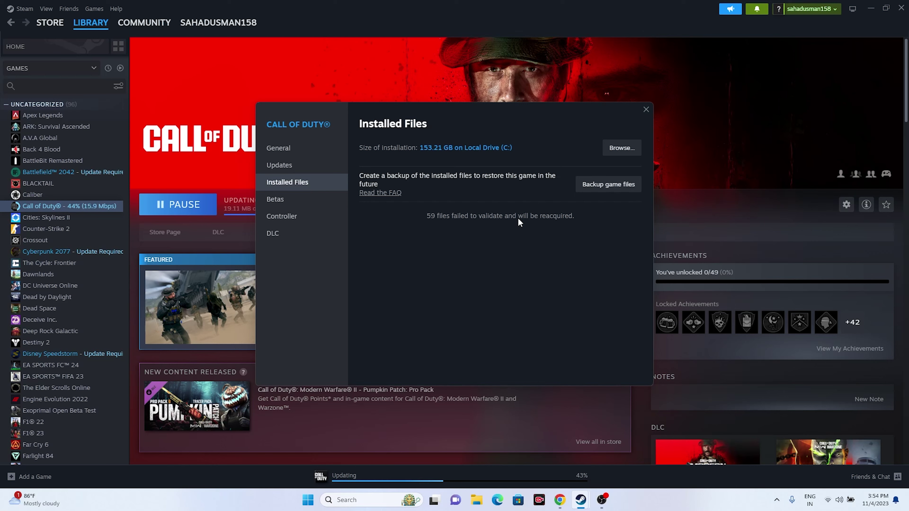
pyautogui.moveTo(525, 128); pyautogui.dragTo(607, 118)
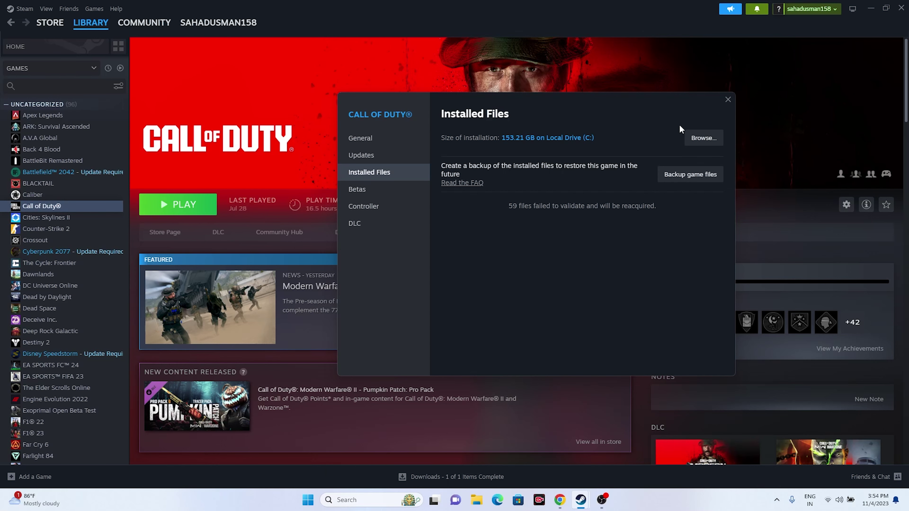
pyautogui.click(727, 99)
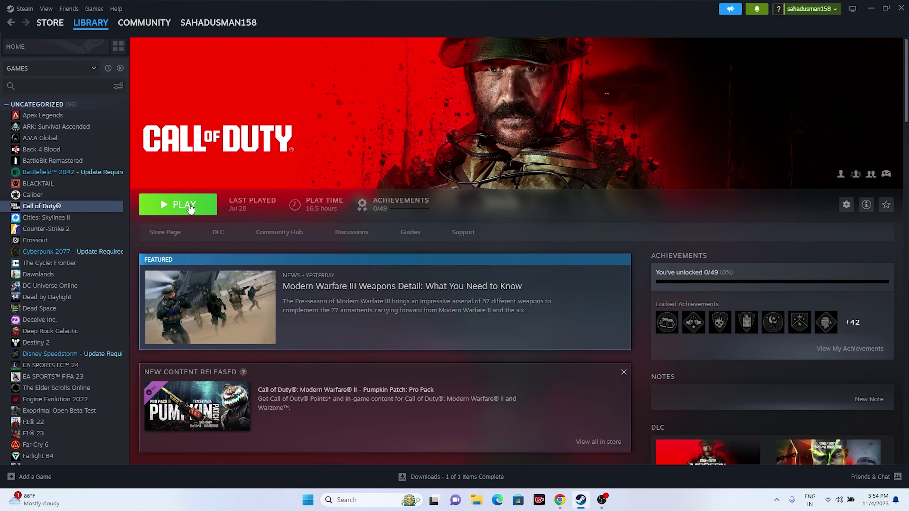